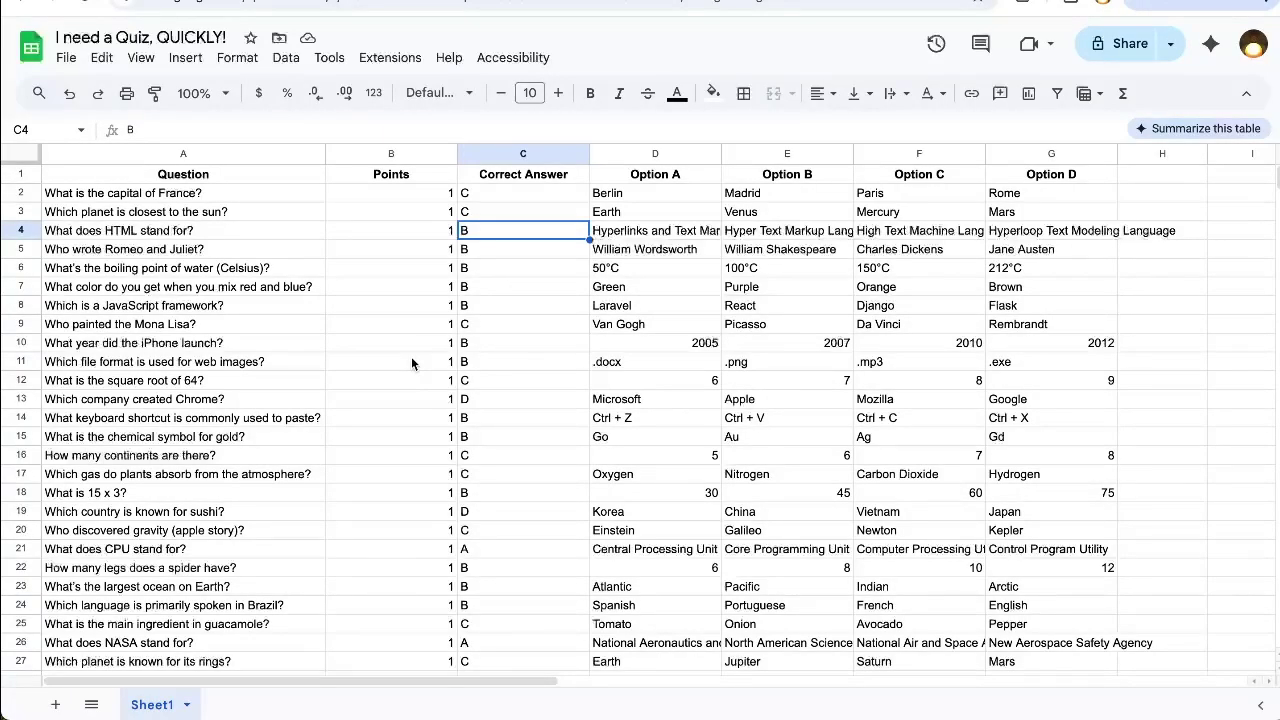
pyautogui.moveTo(250, 305); pyautogui.dragTo(250, 343)
pyautogui.click(655, 249)
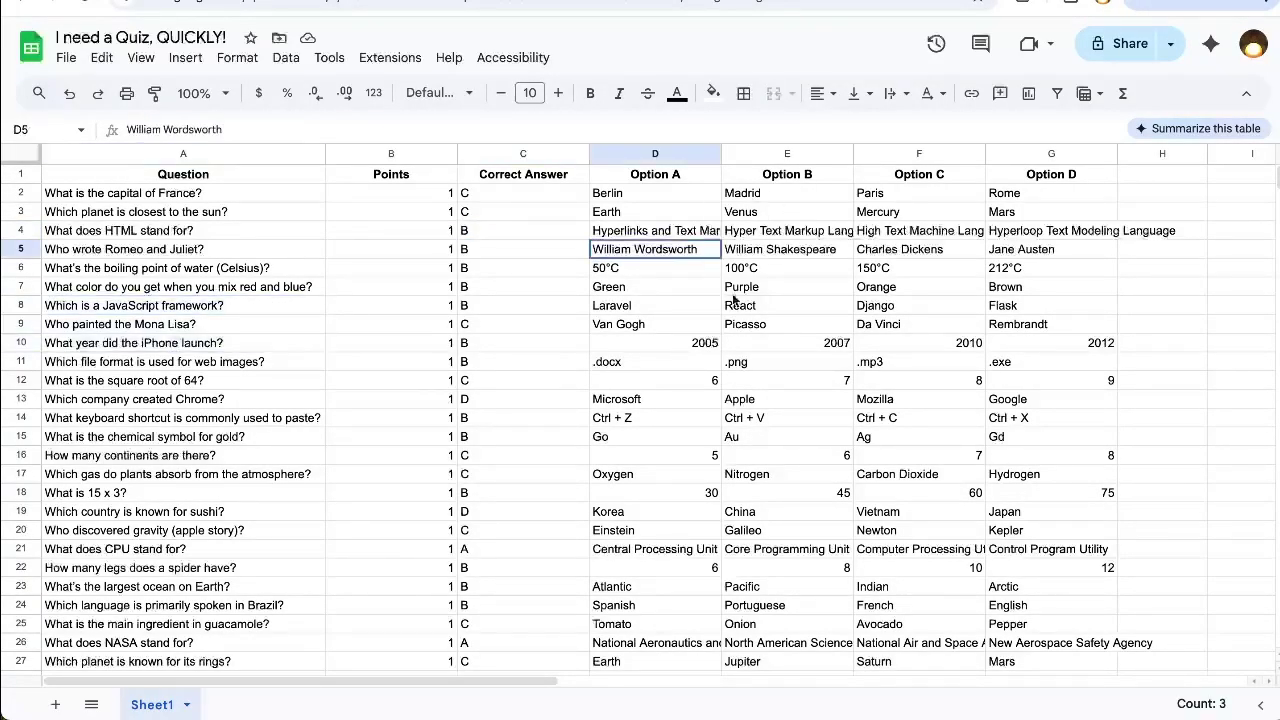
pyautogui.moveTo(734, 300); pyautogui.dragTo(919, 455)
pyautogui.click(543, 305)
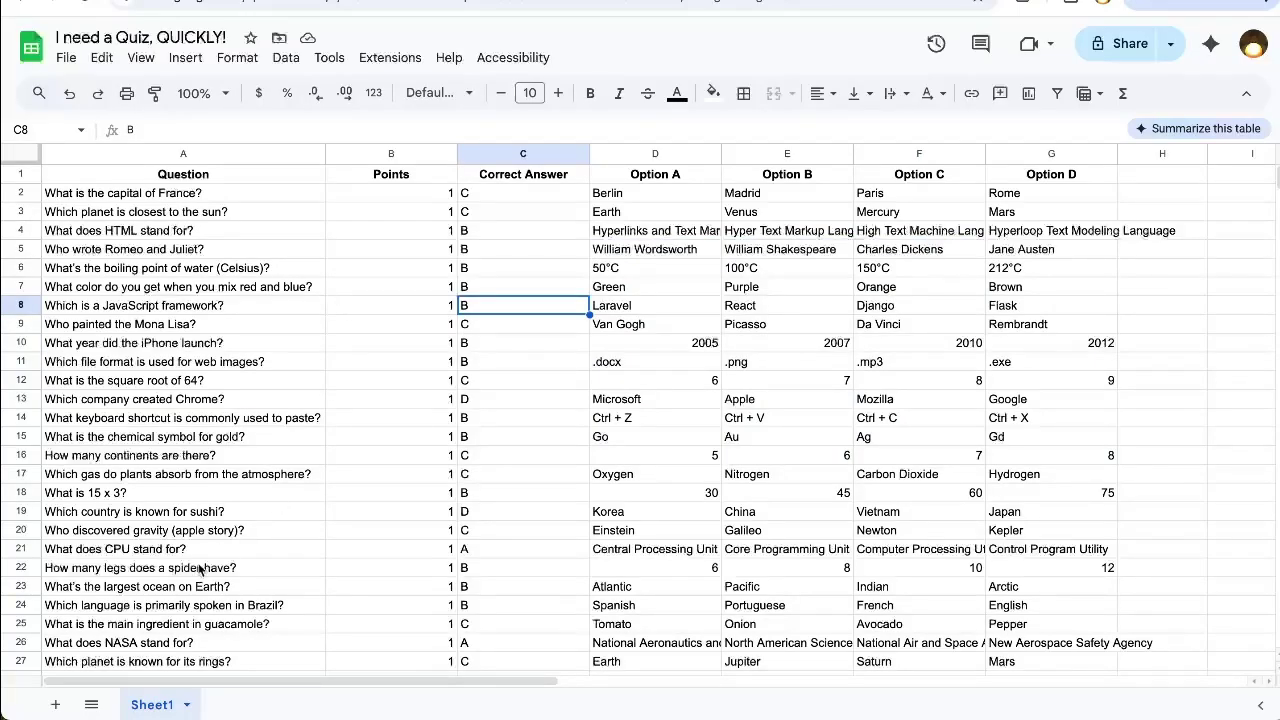
pyautogui.click(271, 228)
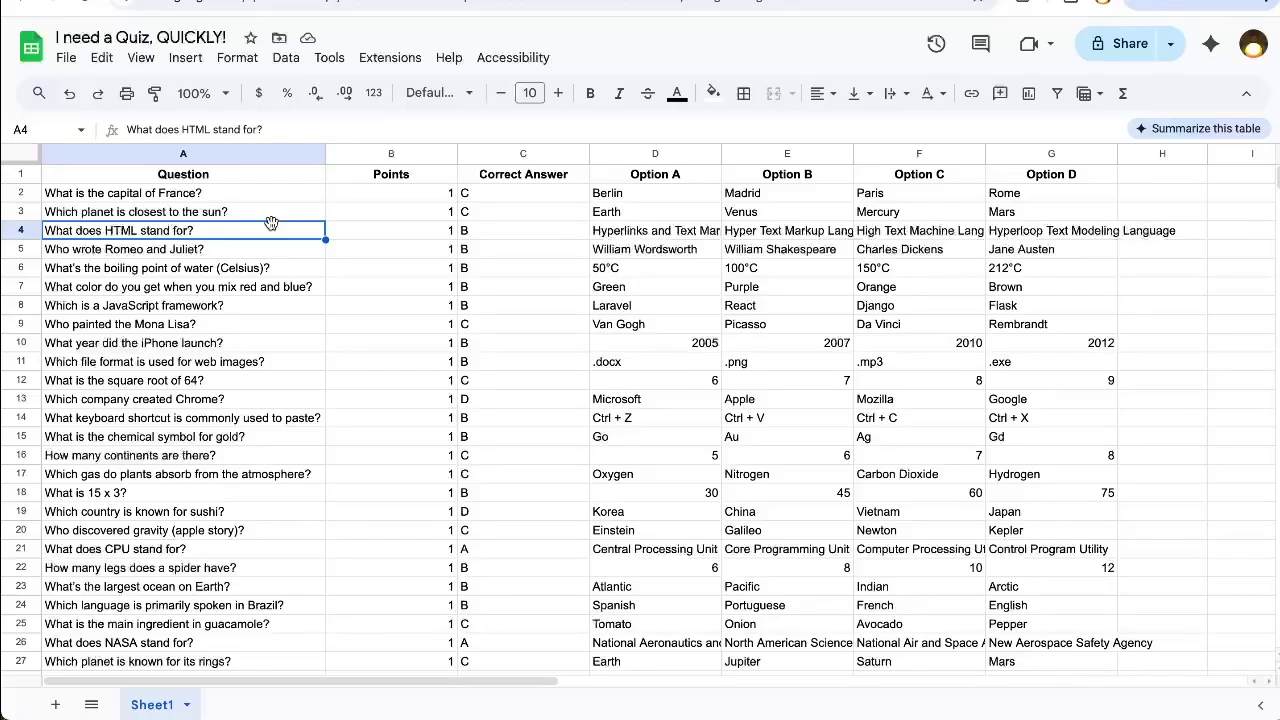
# Create a new form from the quiz spreadsheet and title it "Quiz".
pyautogui.click(279, 195)
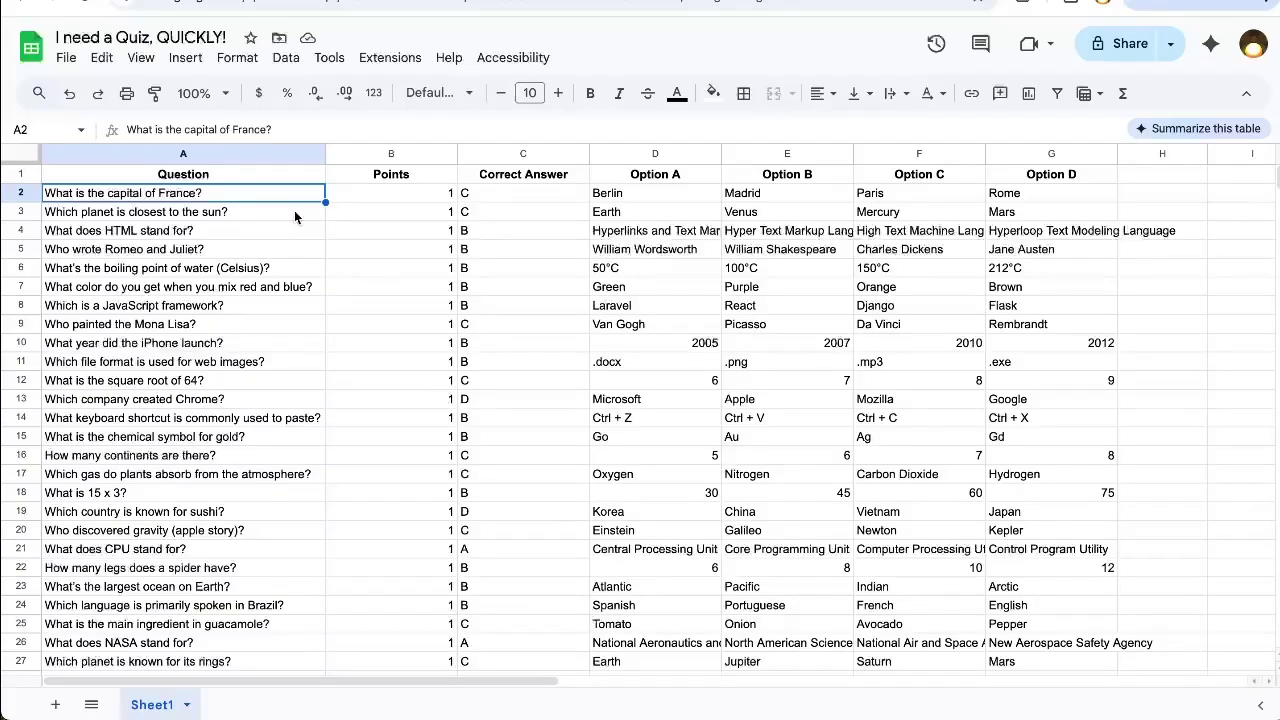
pyautogui.click(326, 58)
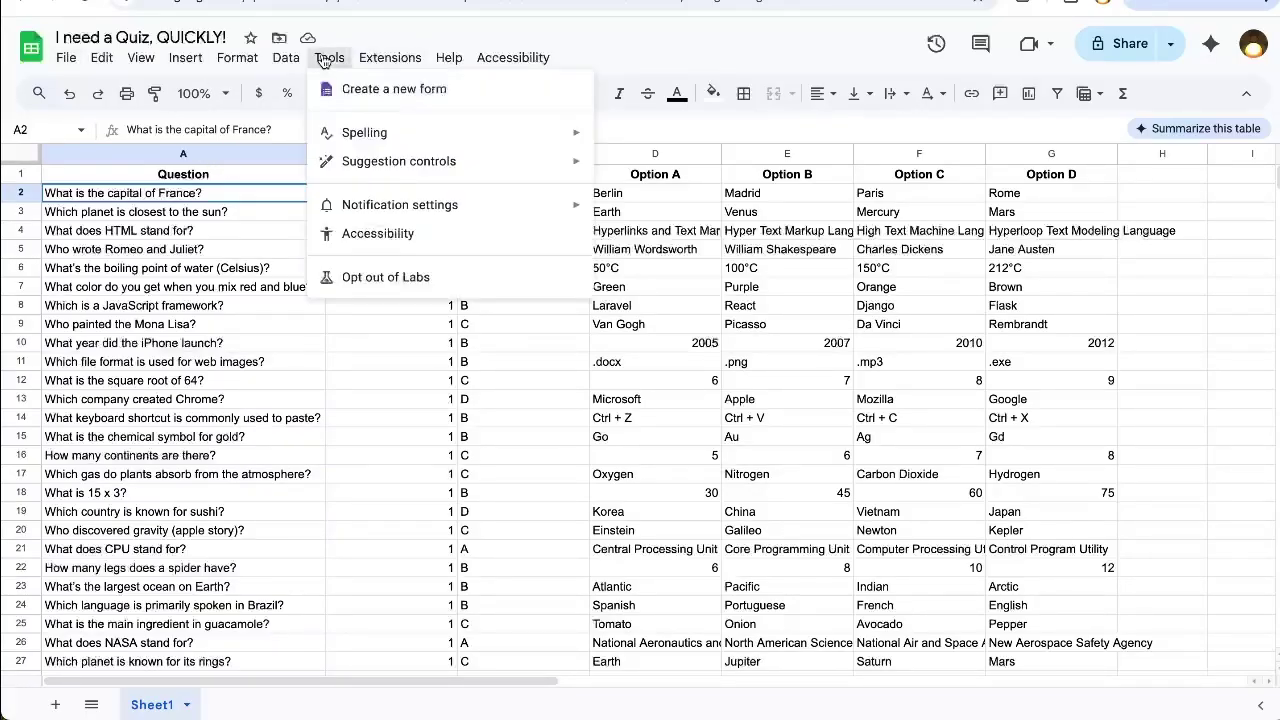
pyautogui.click(360, 92)
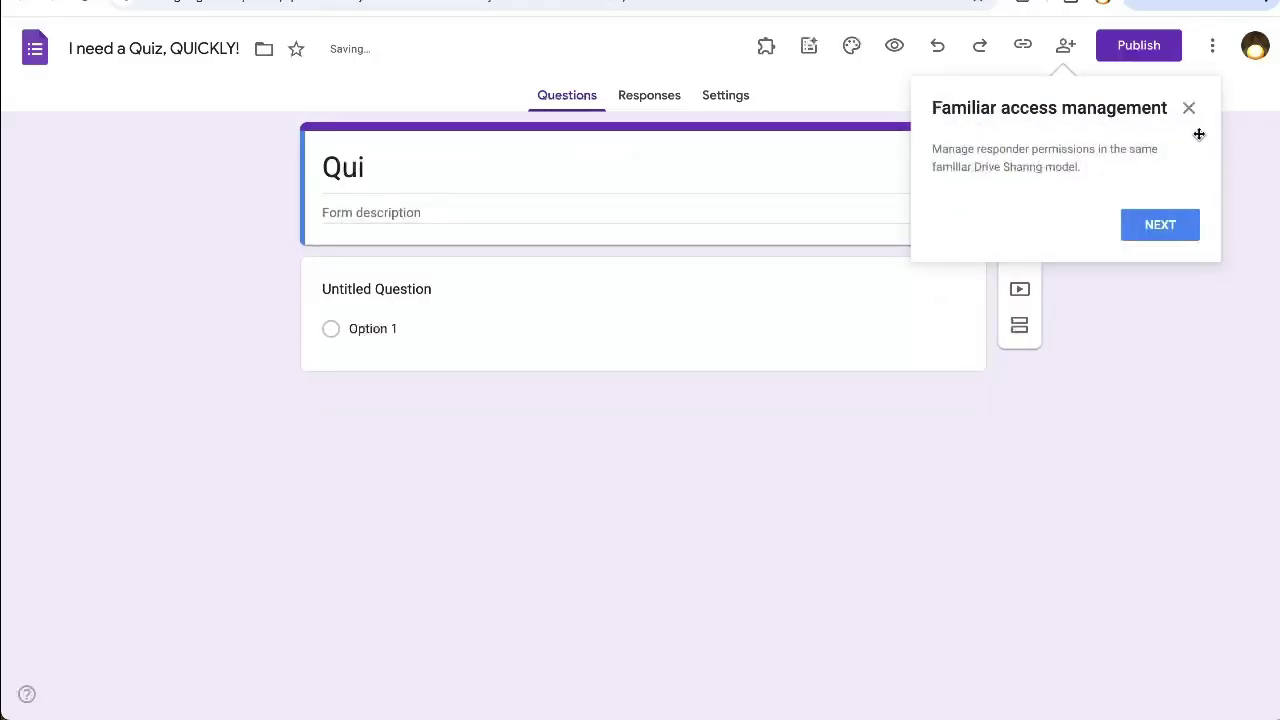
pyautogui.click(1189, 110)
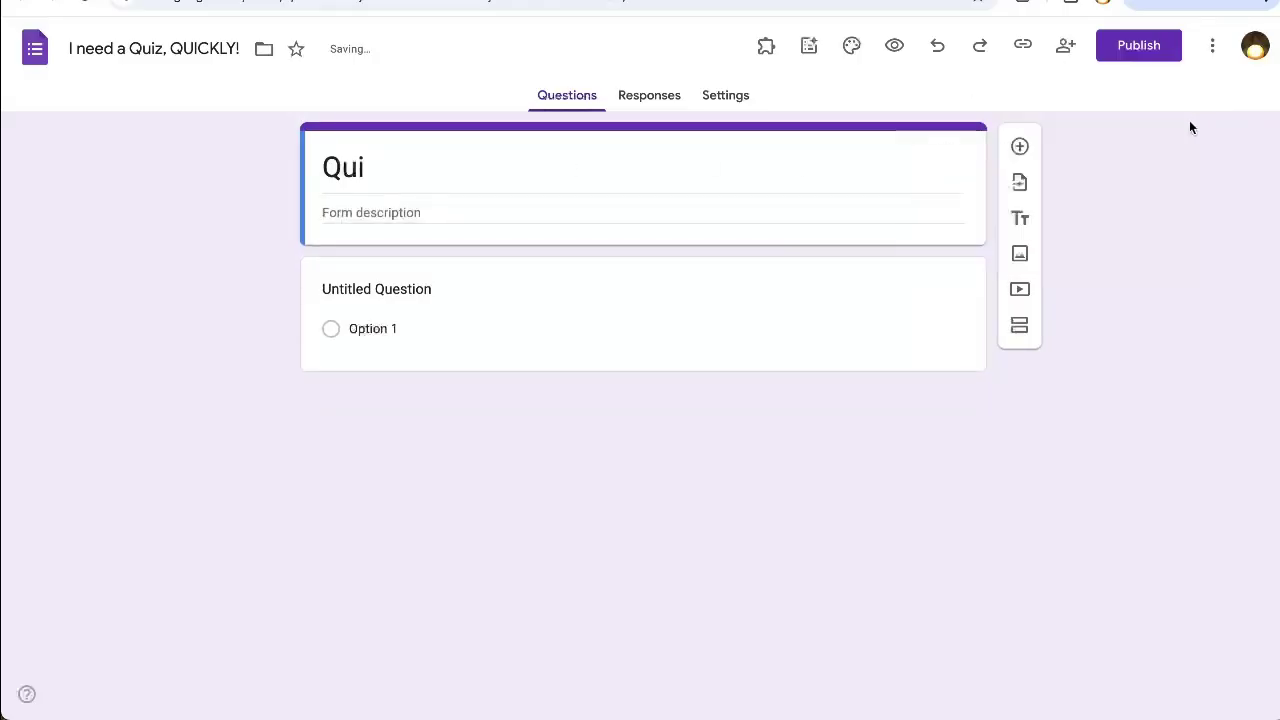
pyautogui.click(593, 172)
pyautogui.write('Qui')
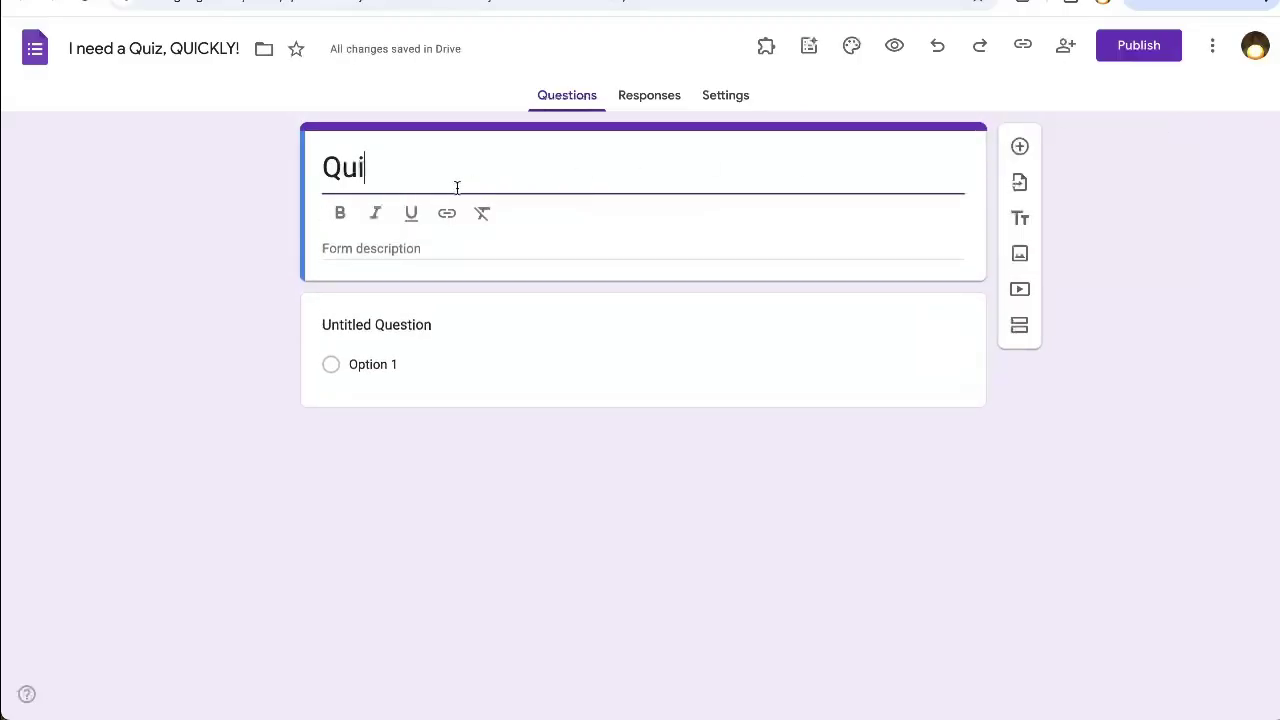
pyautogui.write('z')
pyautogui.click(1100, 150)
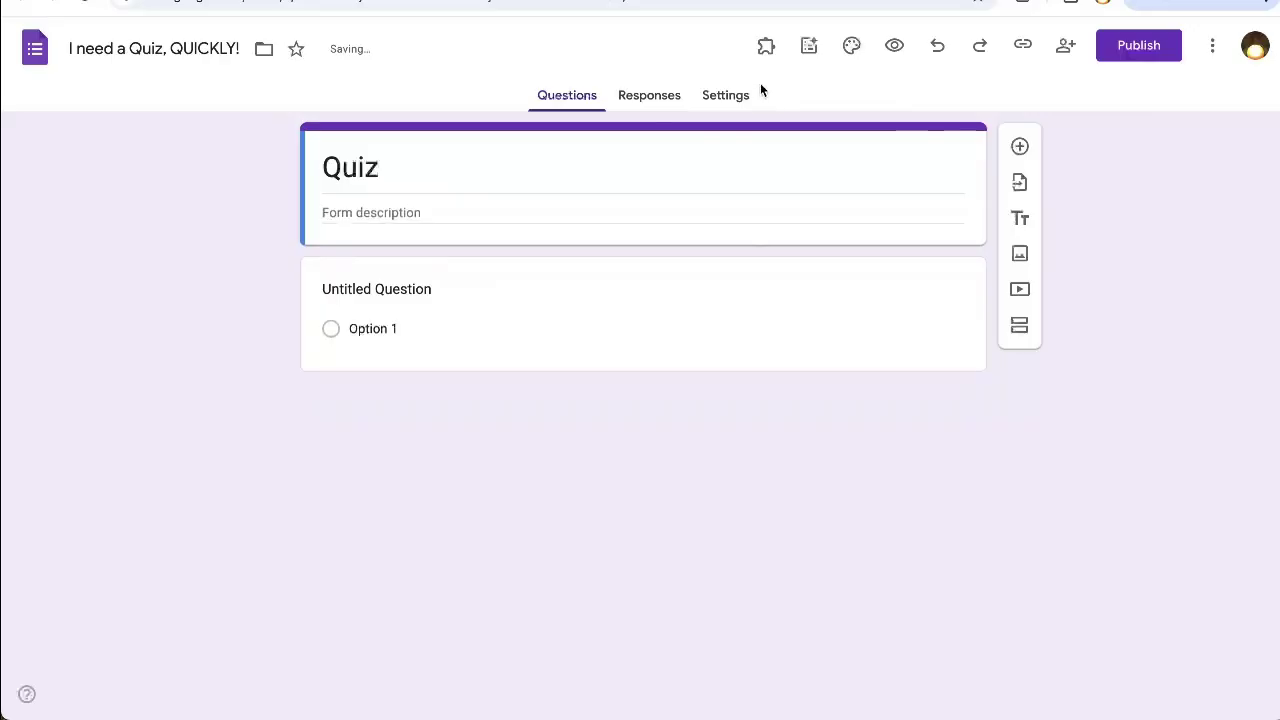
# Turn the form into a quiz in its settings and return to its questions.
pyautogui.click(725, 101)
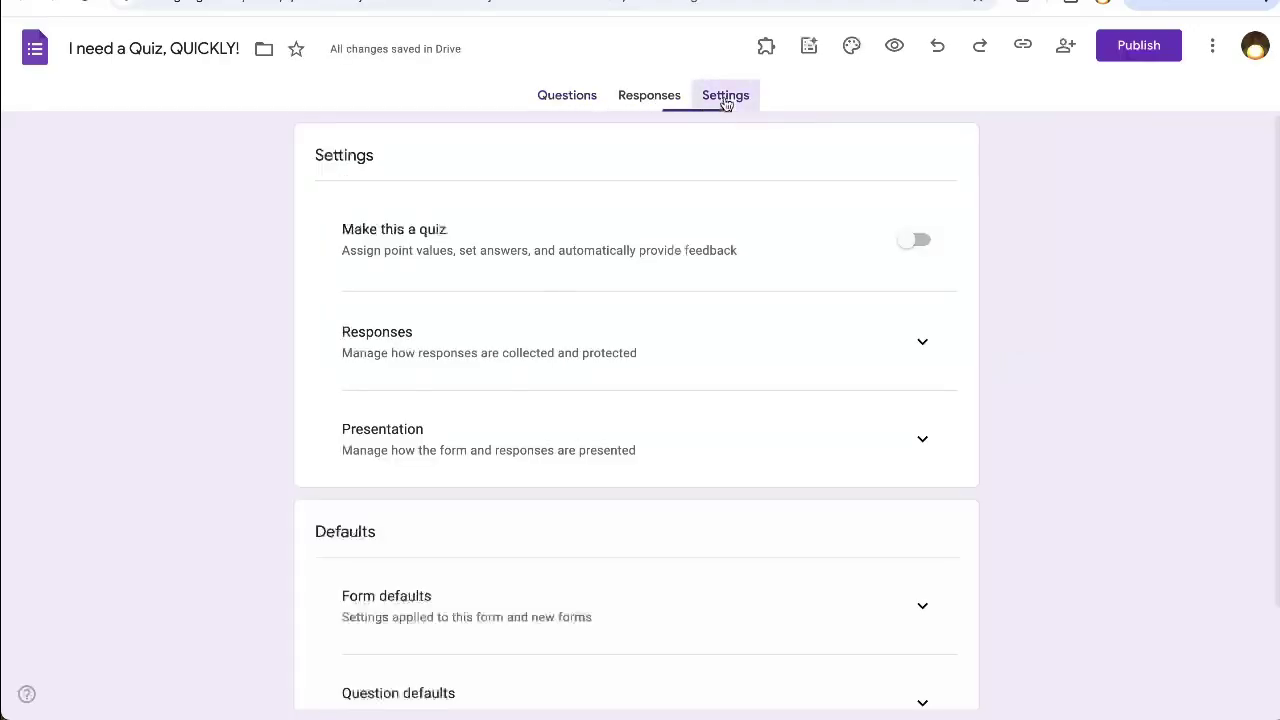
pyautogui.click(914, 236)
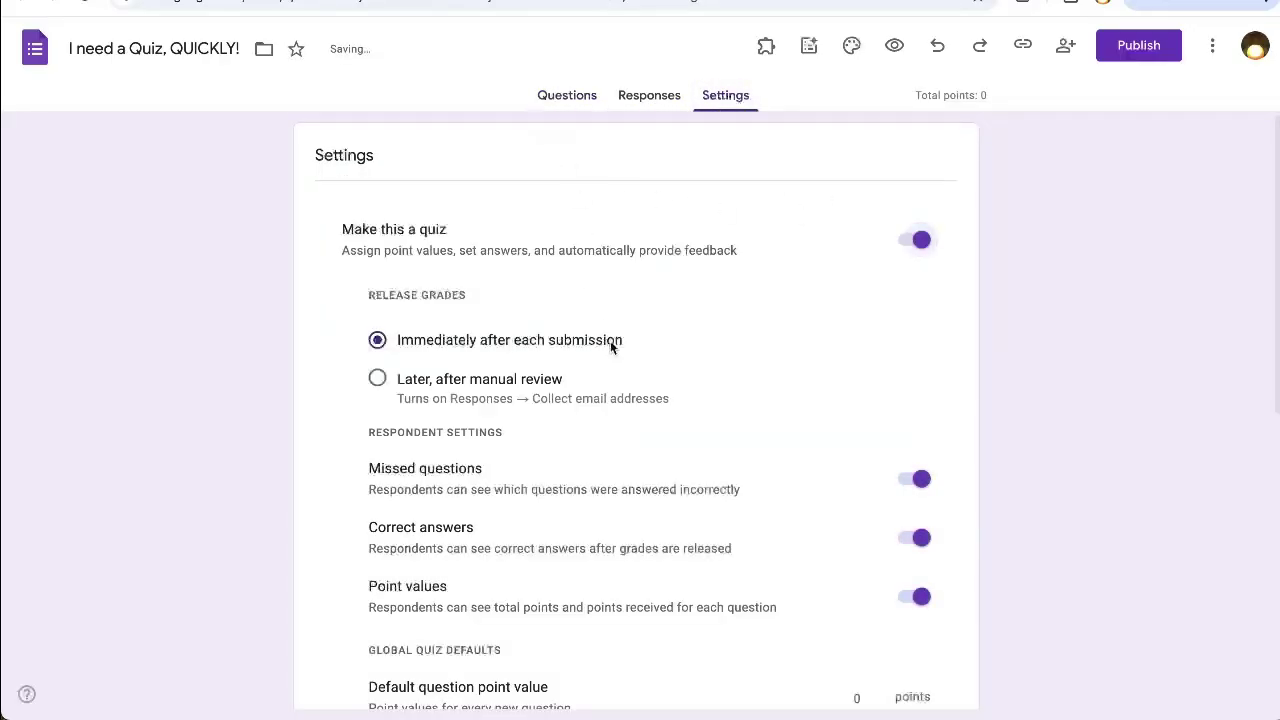
pyautogui.scroll(-3, 610, 340)
pyautogui.click(567, 95)
# Replace the untitled question's text with "What is the capital of France?" copied from cell A2 of the spreadsheet.
pyautogui.click(383, 280)
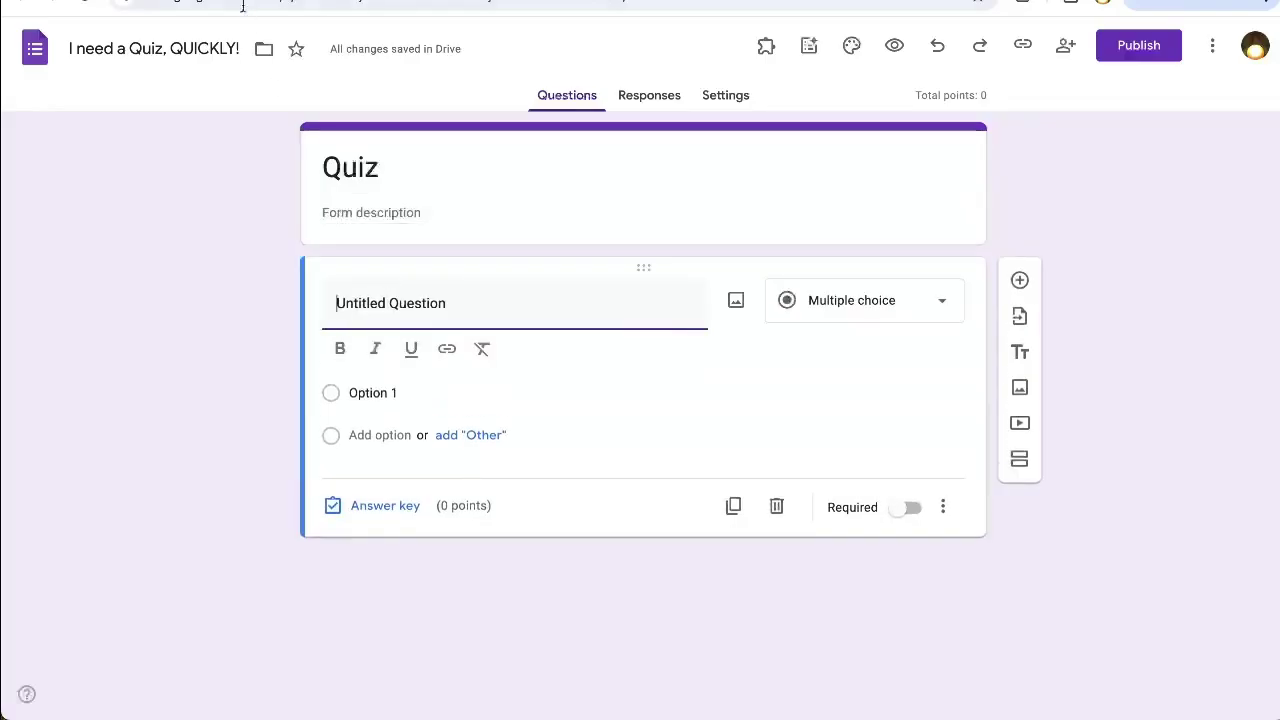
pyautogui.hotkey('ctrl', 'Tab')
pyautogui.hotkey('ctrl', 'c')
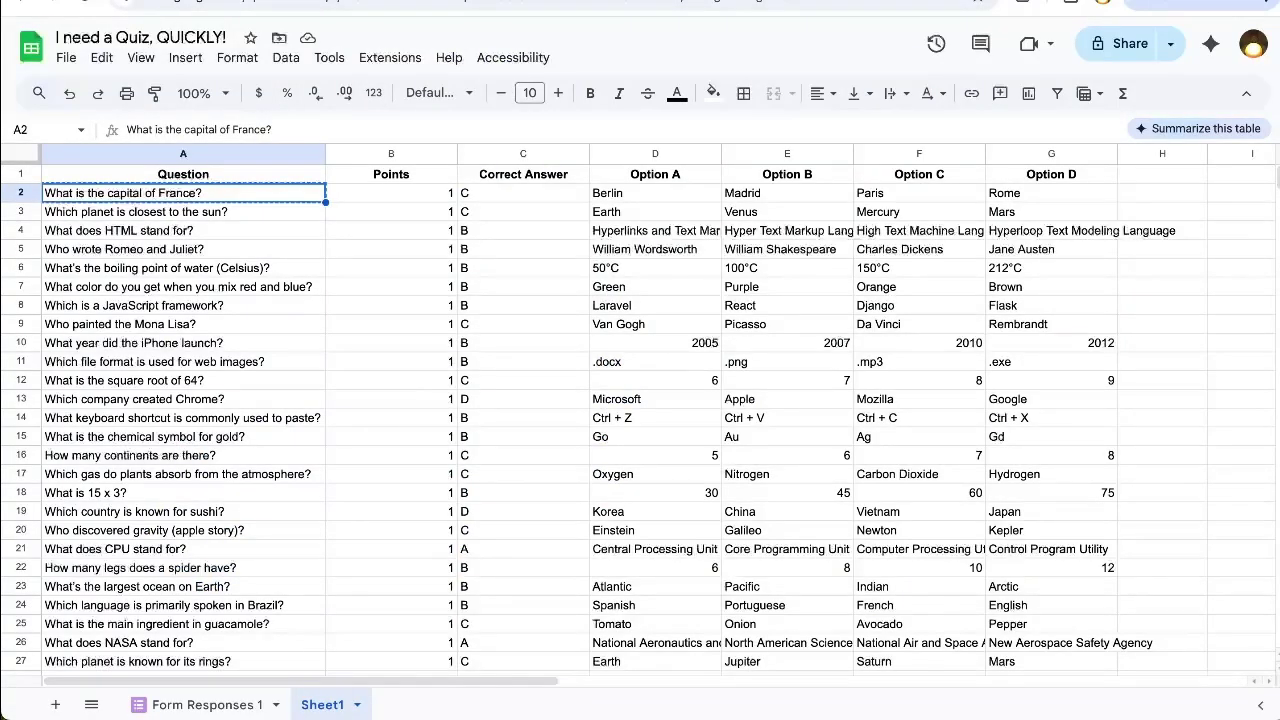
pyautogui.hotkey('ctrl', 'shift', 'Tab')
pyautogui.click(432, 303)
pyautogui.hotkey('ctrl', 'v')
pyautogui.hotkey('ctrl', 'a')
pyautogui.hotkey('ctrl', 'v')
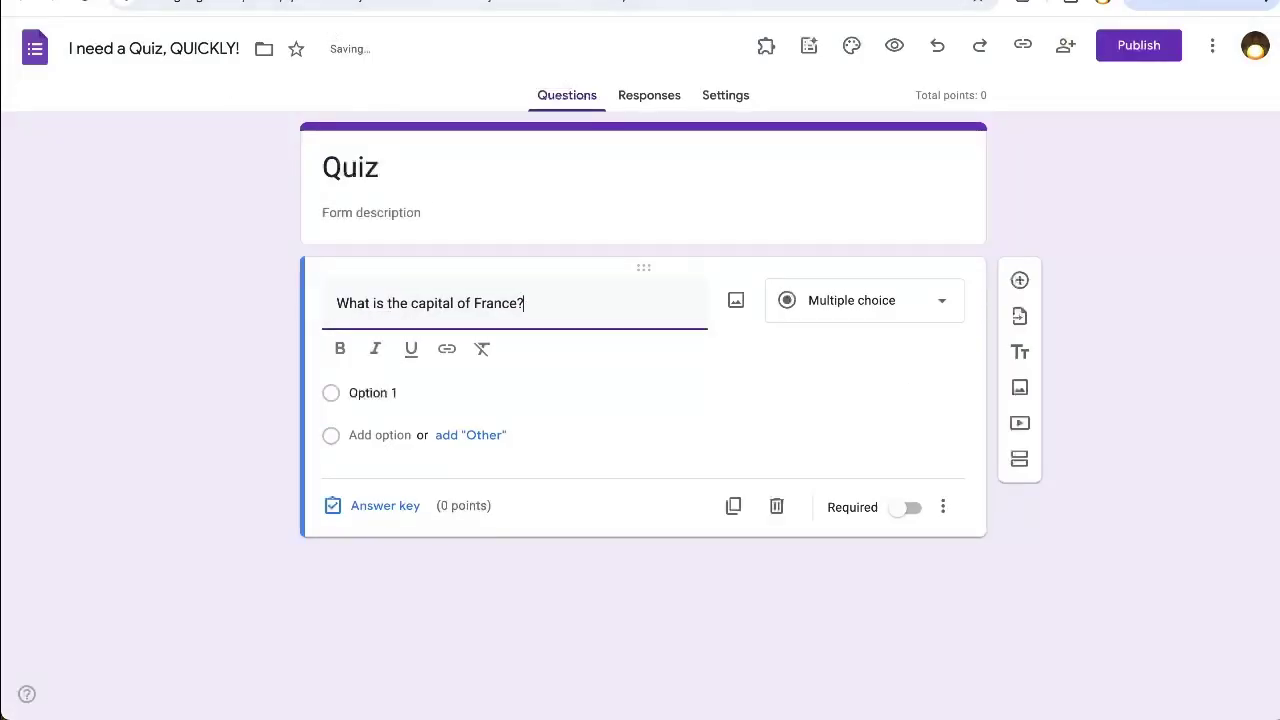
# Copy "Berlin" from the spreadsheet's Option A column into the first answer option of the question.
pyautogui.hotkey('ctrl', 'Tab')
pyautogui.click(682, 192)
pyautogui.hotkey('ctrl', 'c')
pyautogui.hotkey('ctrl', 'shift', 'Tab')
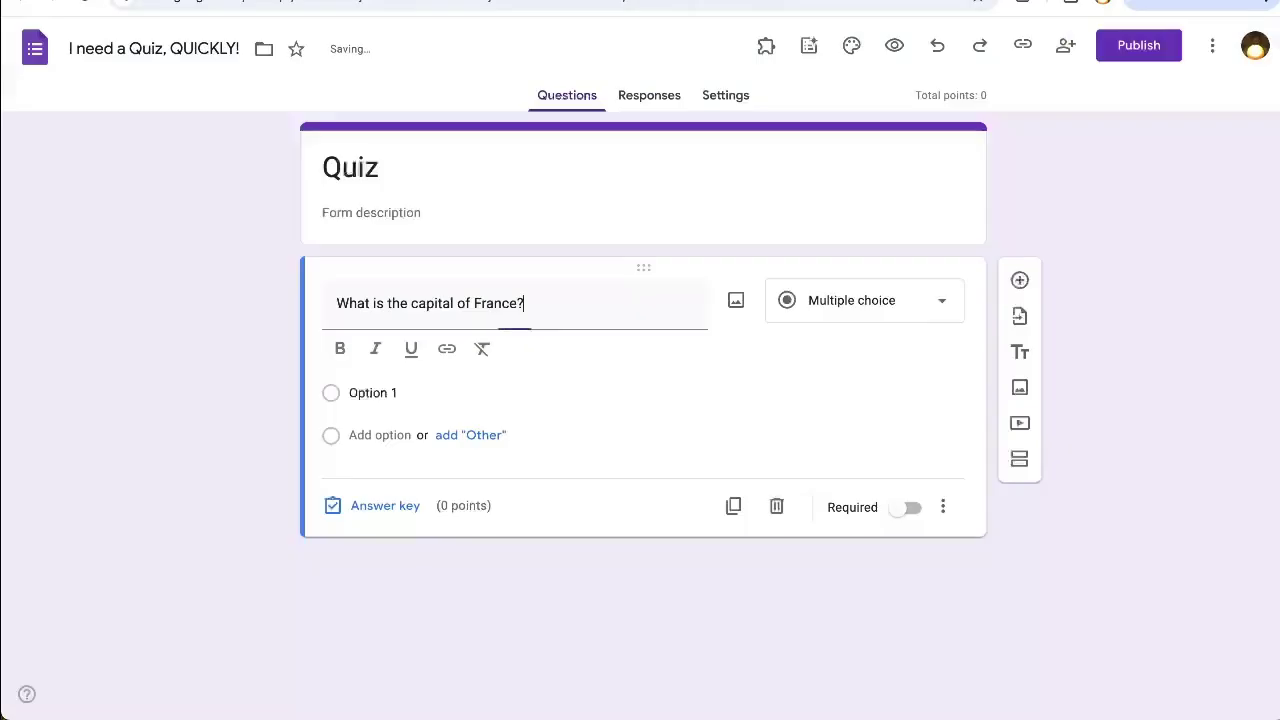
pyautogui.click(400, 388)
pyautogui.hotkey('ctrl', 'v')
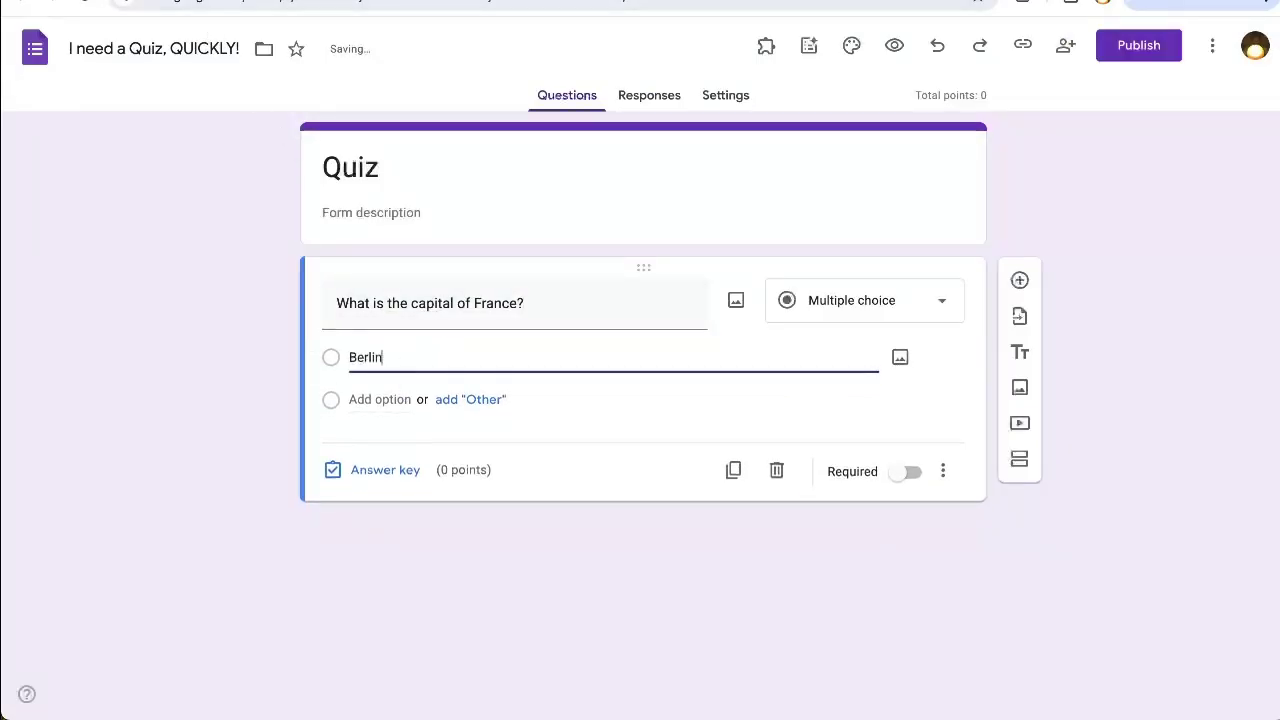
# Copy "Madrid" from the spreadsheet's Option B column and add it as the question's second answer option.
pyautogui.hotkey('ctrl', 'Tab')
pyautogui.click(780, 192)
pyautogui.hotkey('ctrl', 'c')
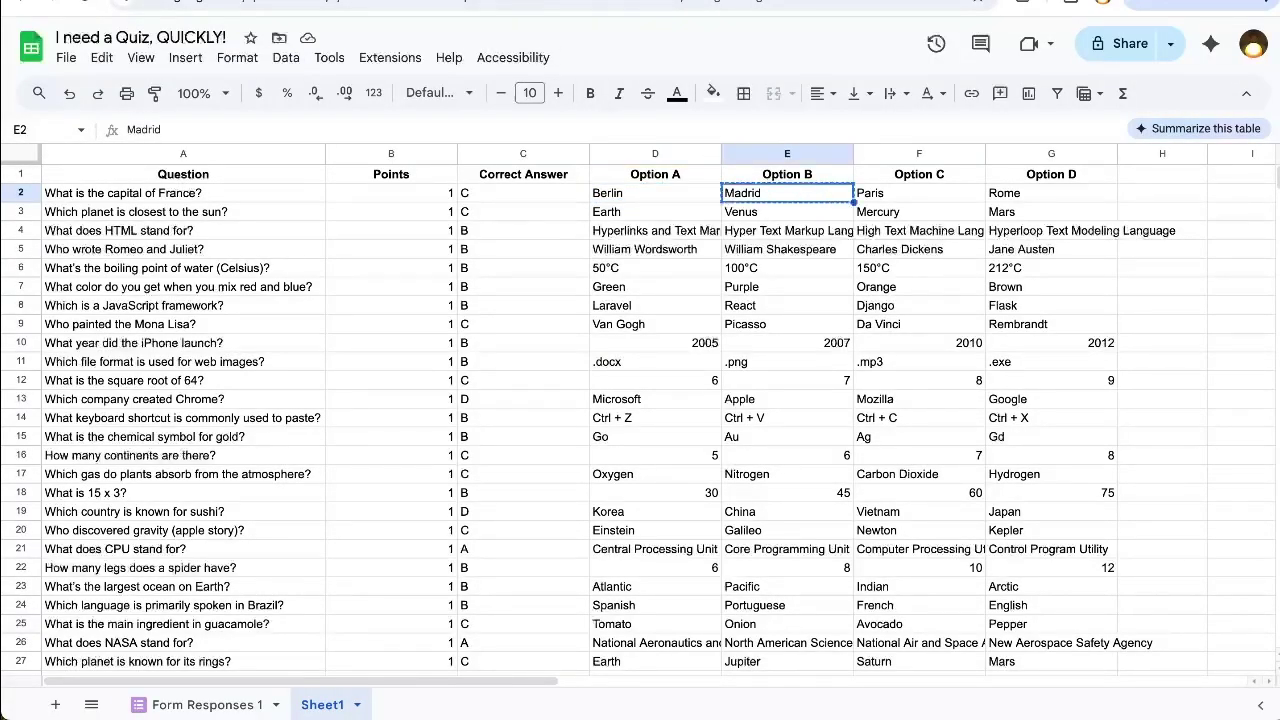
pyautogui.hotkey('ctrl', 'shift', 'Tab')
pyautogui.click(547, 392)
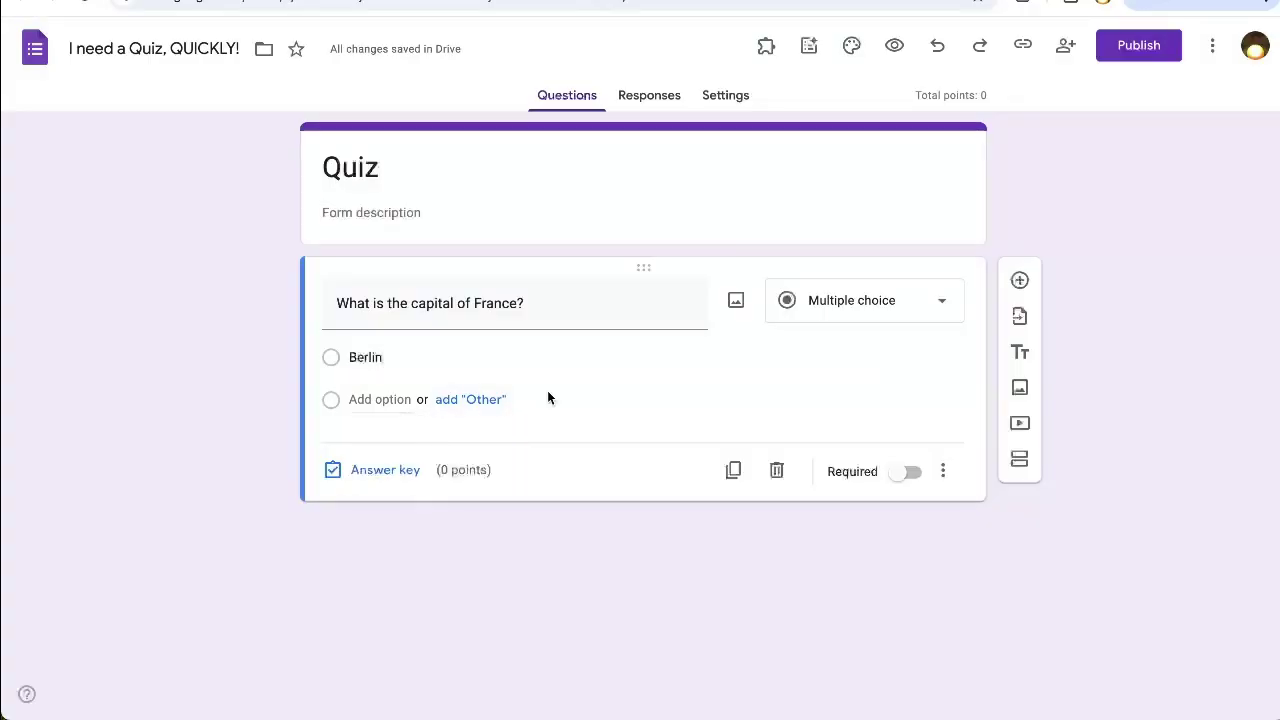
pyautogui.click(394, 398)
pyautogui.hotkey('ctrl', 'v')
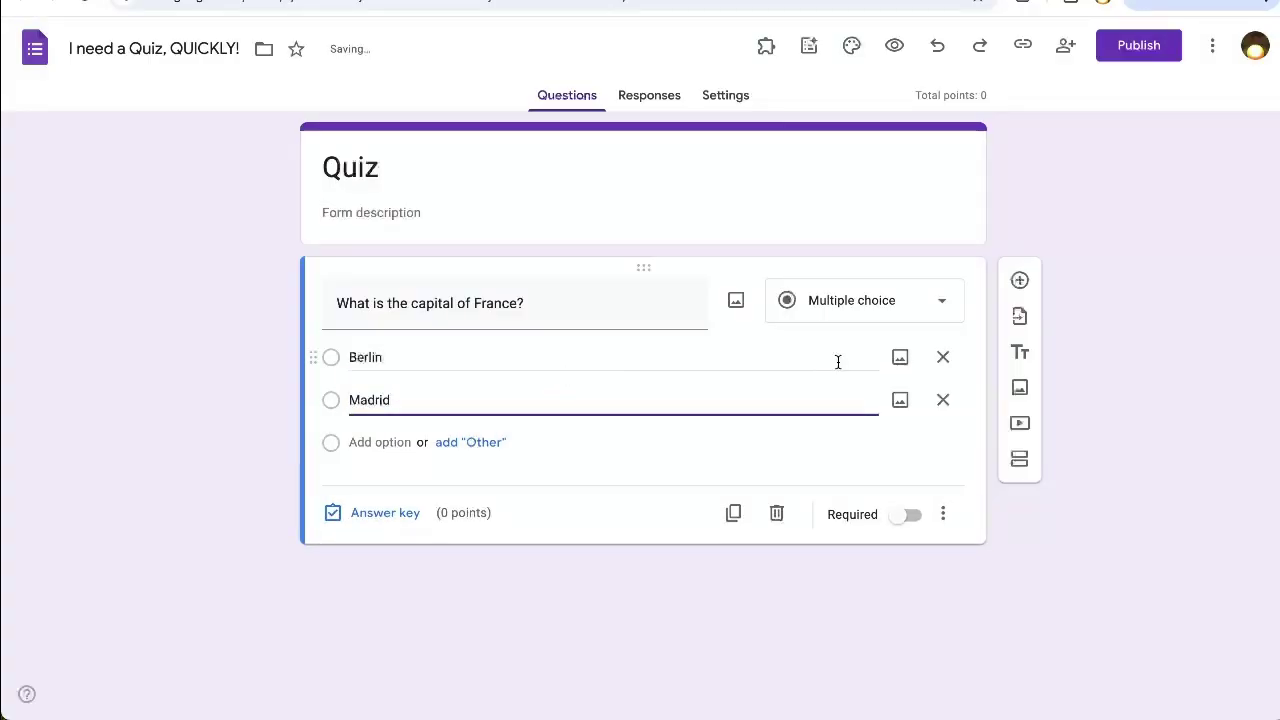
# Mark Berlin as the correct answer in the question's answer key.
pyautogui.click(390, 513)
pyautogui.click(395, 402)
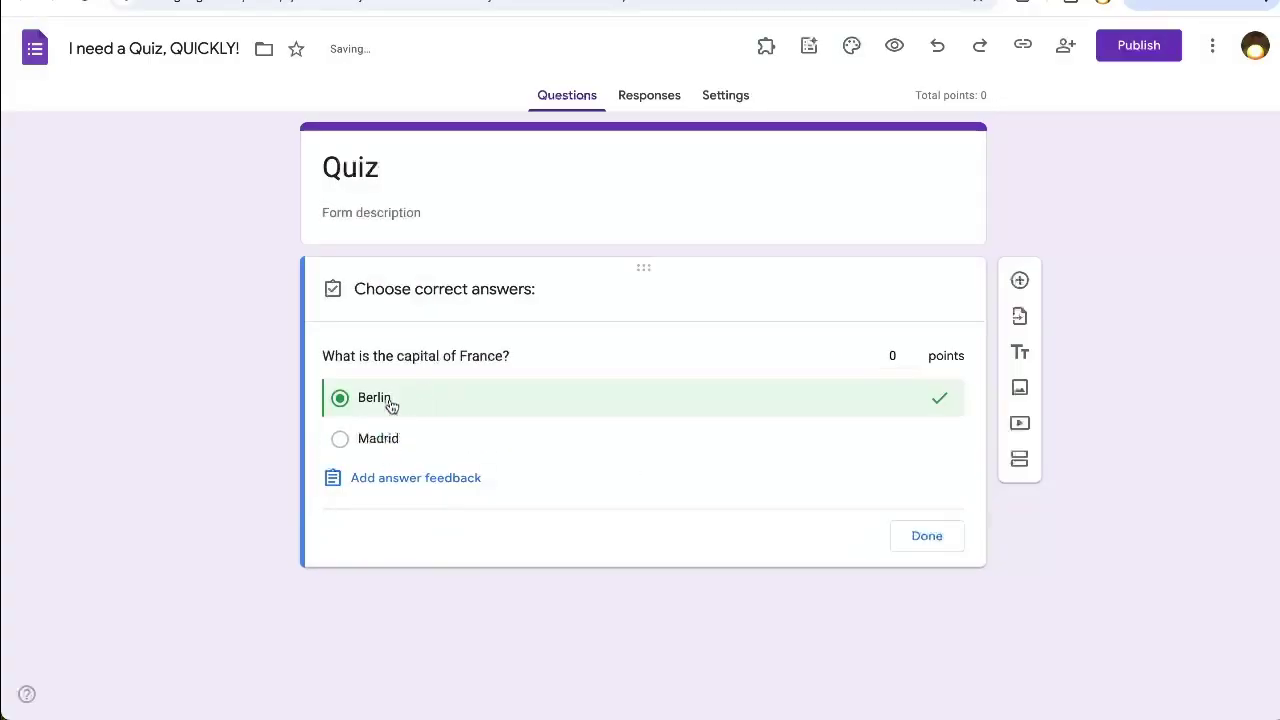
pyautogui.click(936, 550)
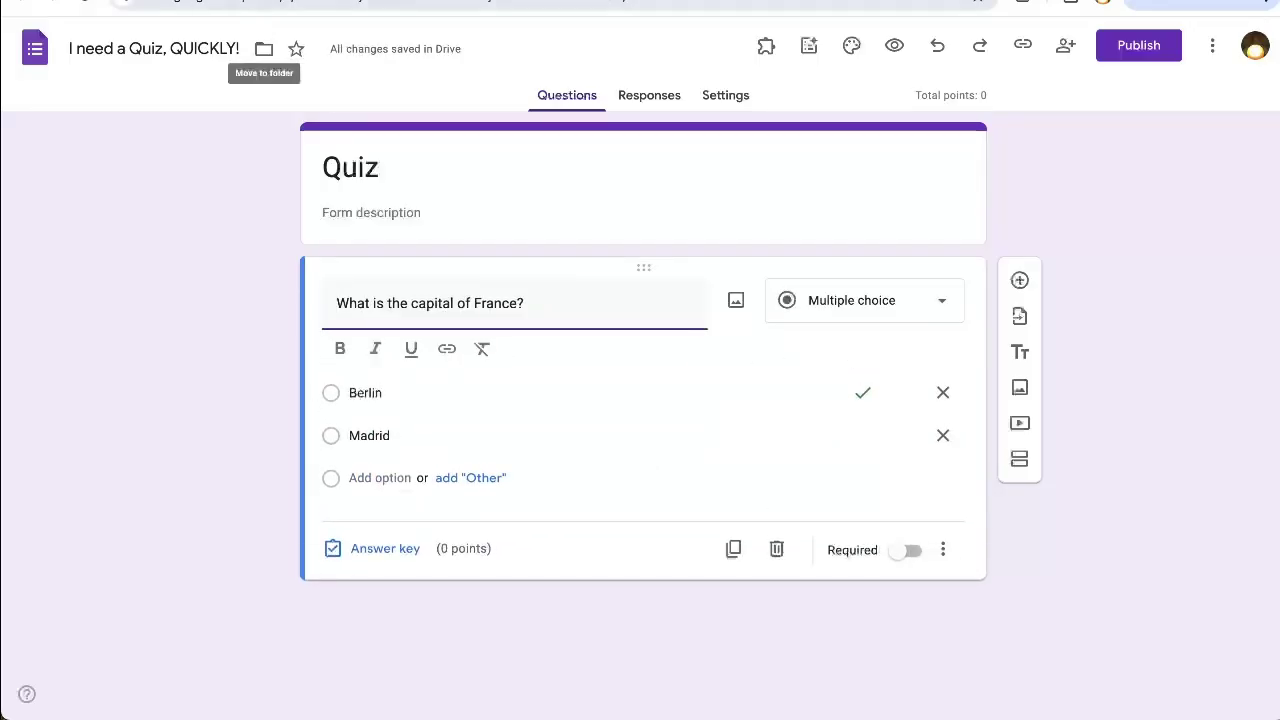
# Go back to the spreadsheet and select the question rows A3:G19.
pyautogui.hotkey('ctrl', 'Tab')
pyautogui.moveTo(241, 211); pyautogui.dragTo(660, 287)
pyautogui.keyDown('shift'); pyautogui.click(1000, 519); pyautogui.keyUp('shift')
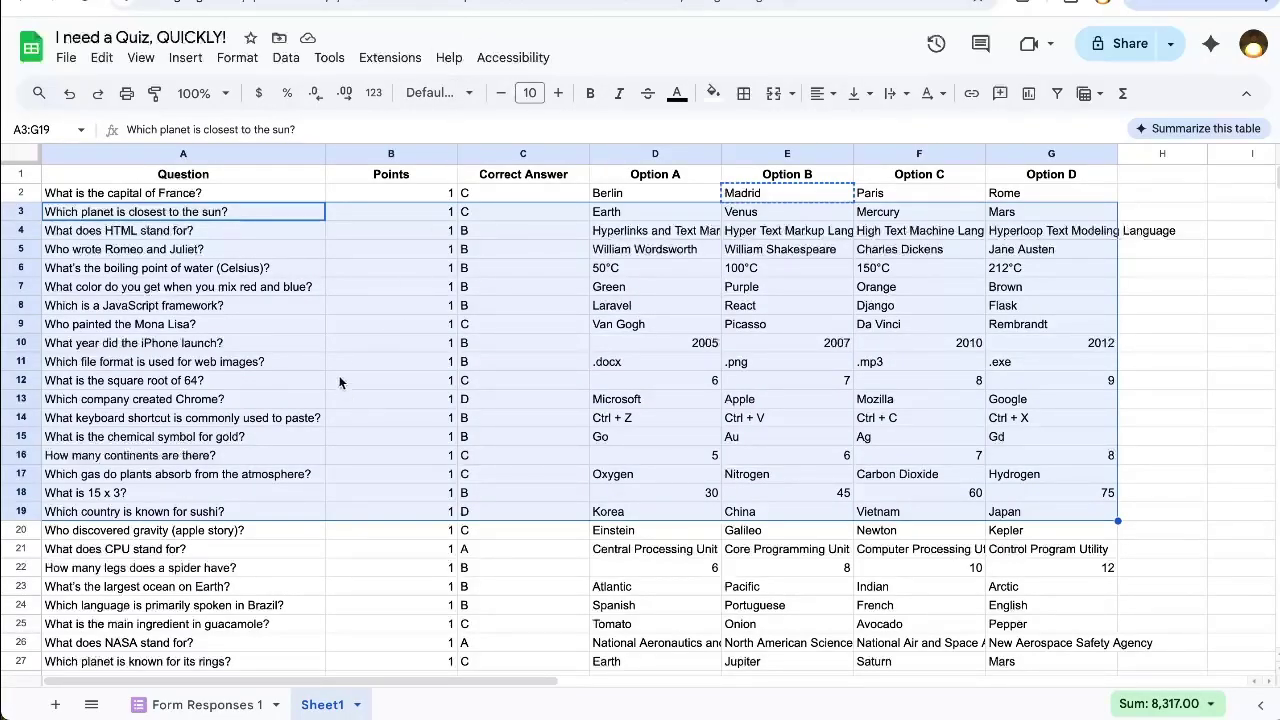
# Search the Google Workspace Marketplace add-ons for "quiz builder".
pyautogui.click(392, 60)
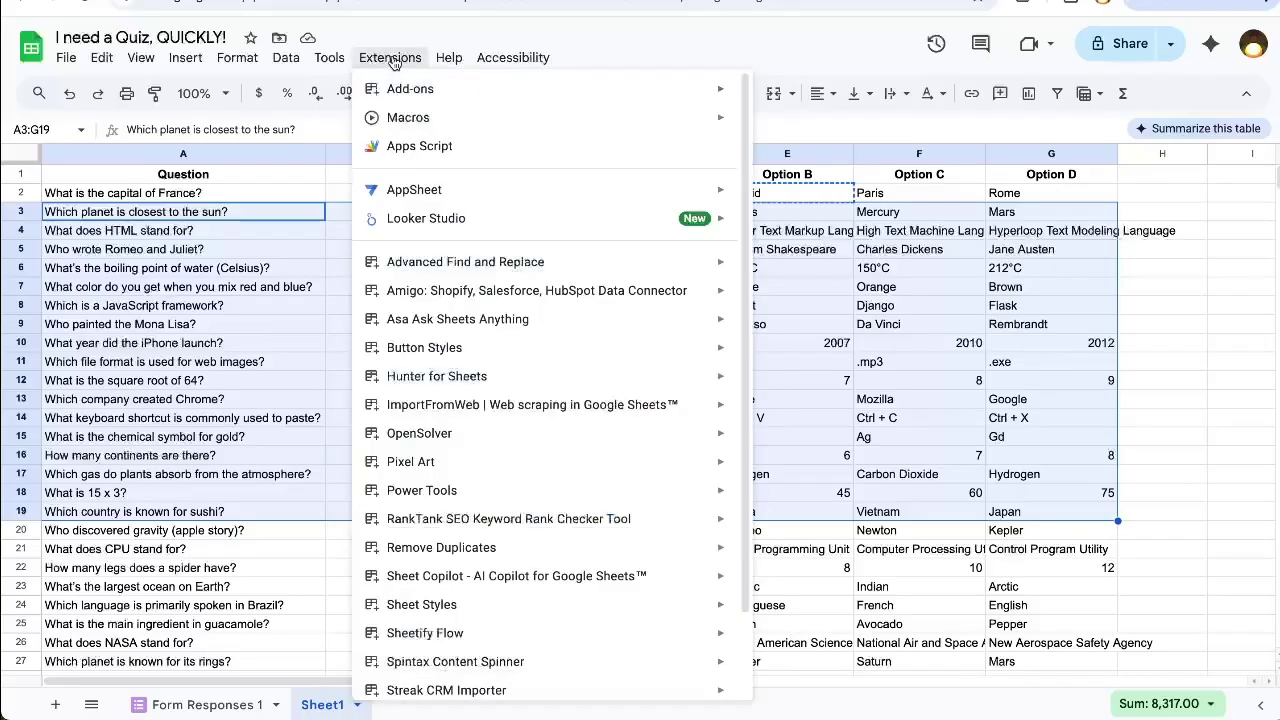
pyautogui.click(772, 97)
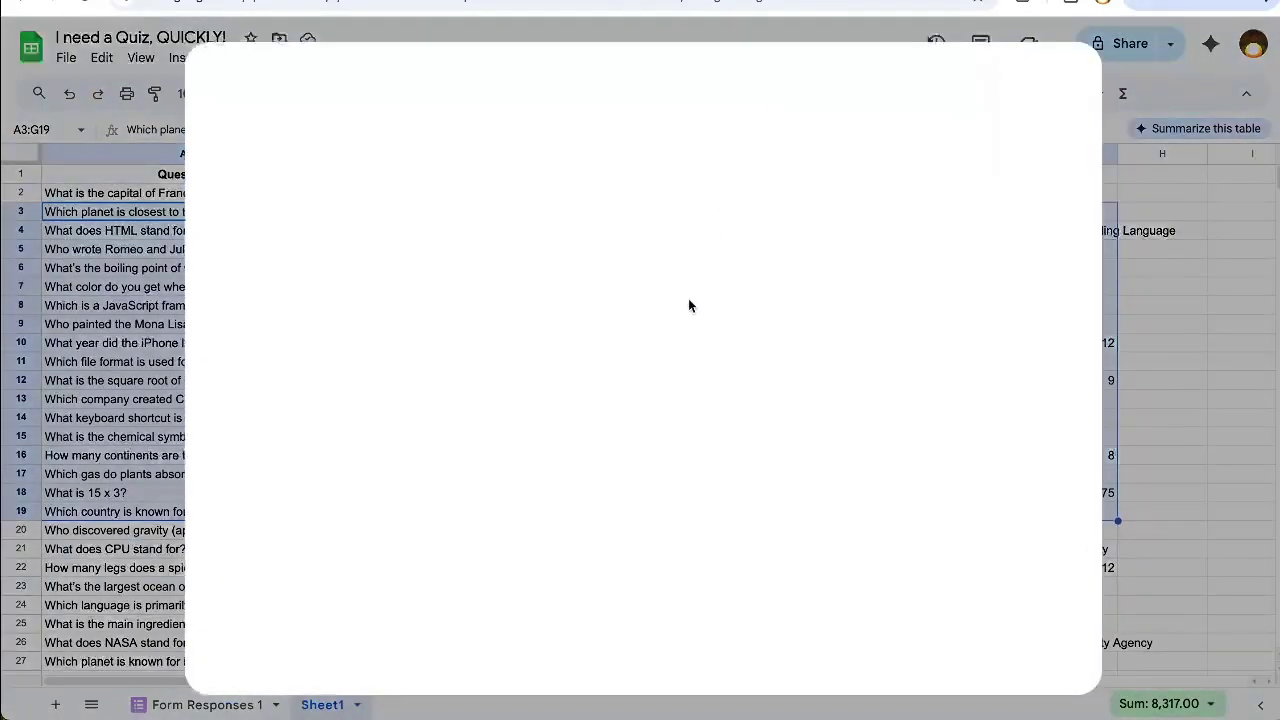
pyautogui.write('quiz')
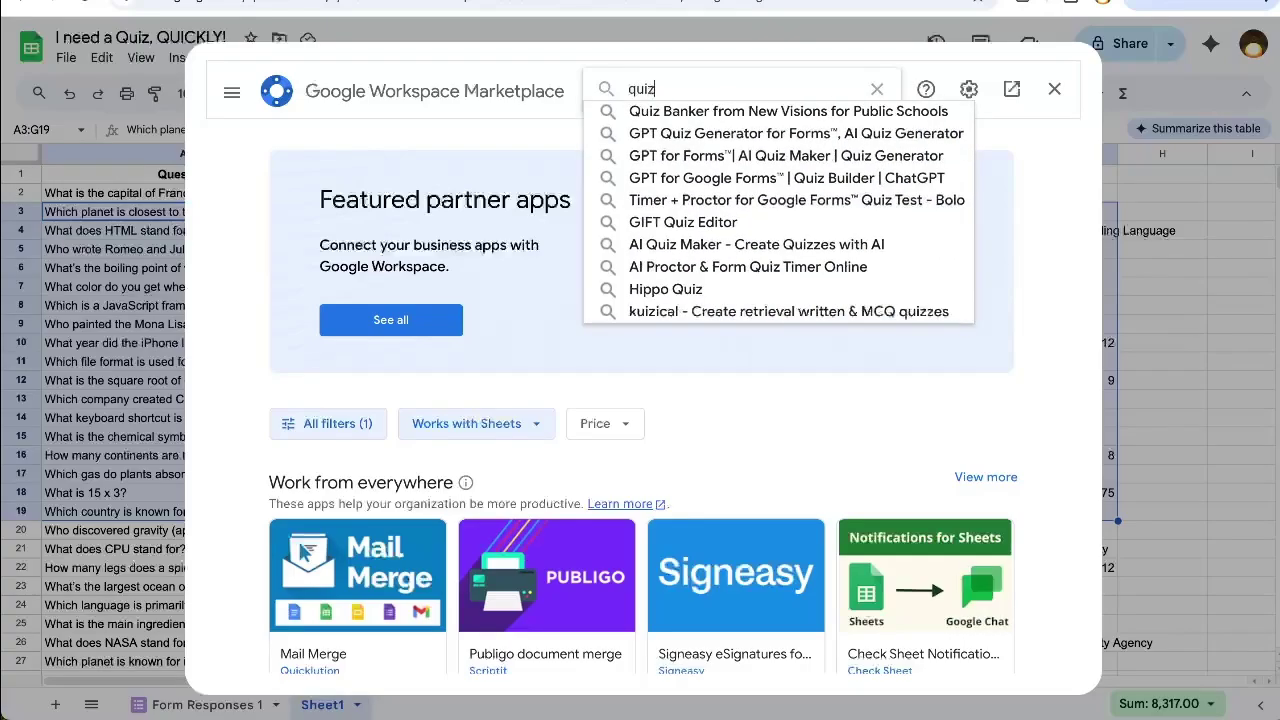
pyautogui.press('Return')
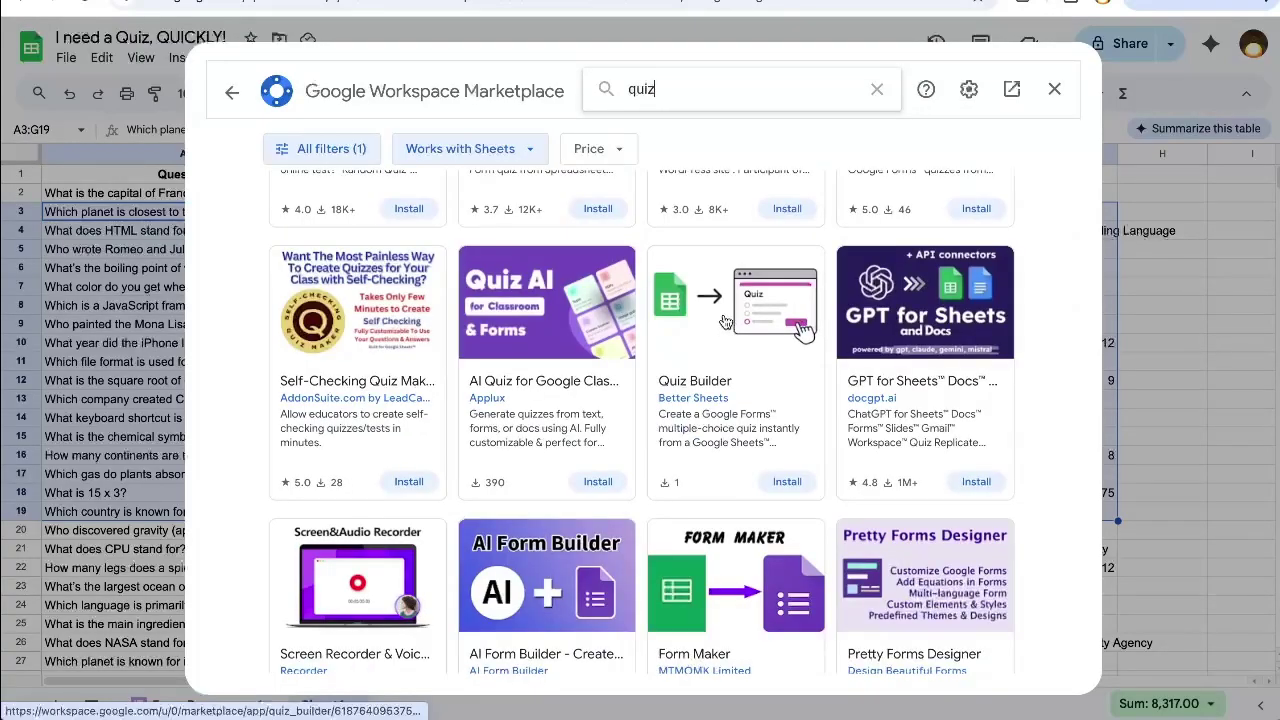
pyautogui.write('buil')
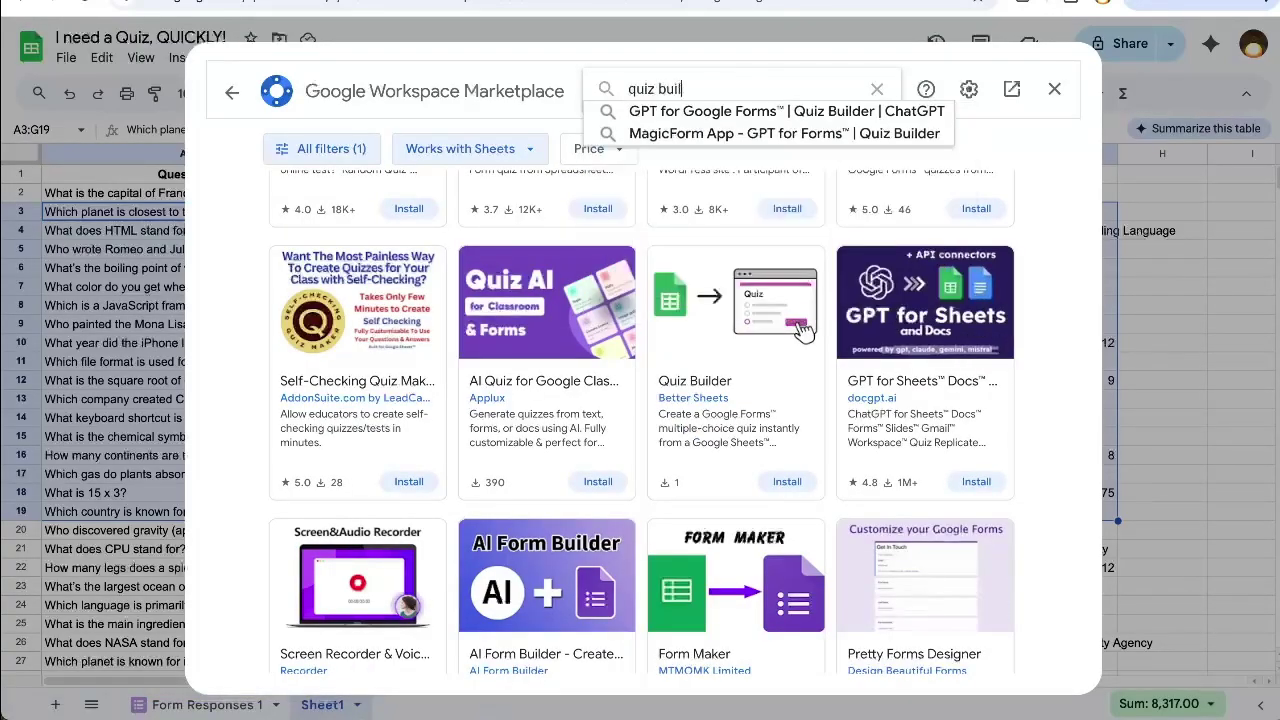
pyautogui.write('der')
pyautogui.press('Return')
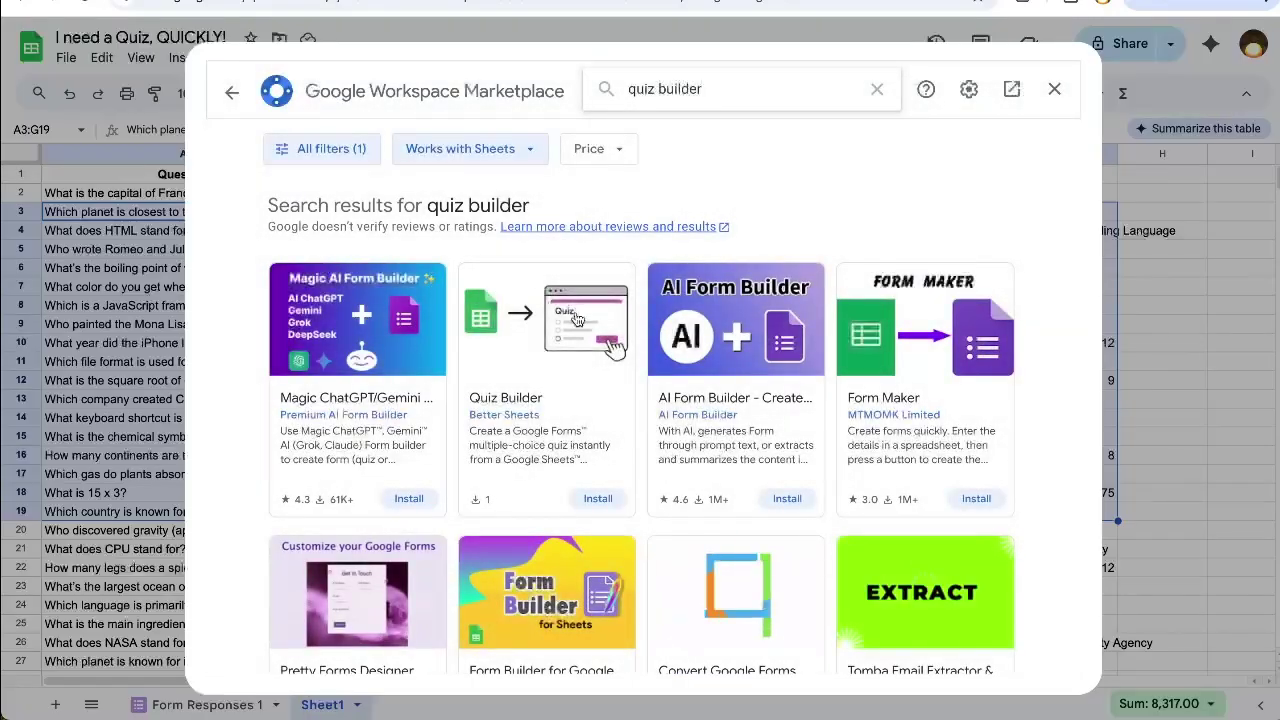
# Install the Quiz Builder add-on by Better Sheets, signing in with the existing Google account and granting the requested access.
pyautogui.click(543, 325)
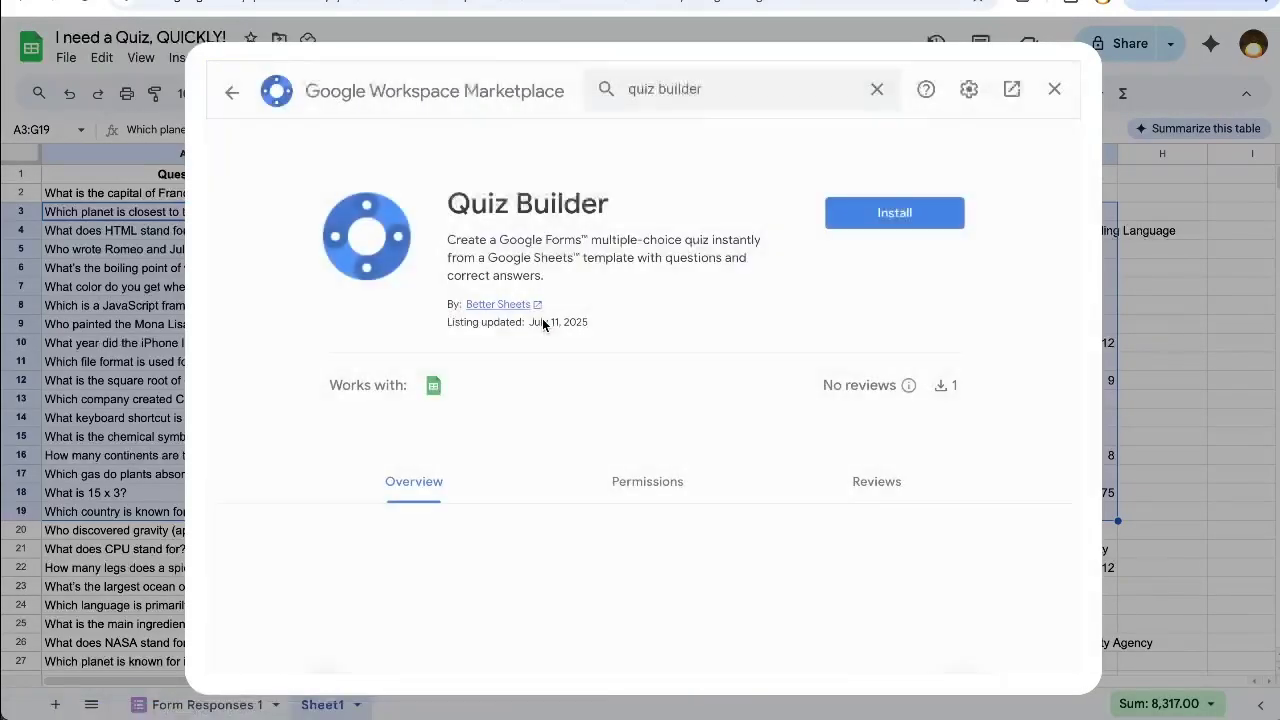
pyautogui.click(885, 214)
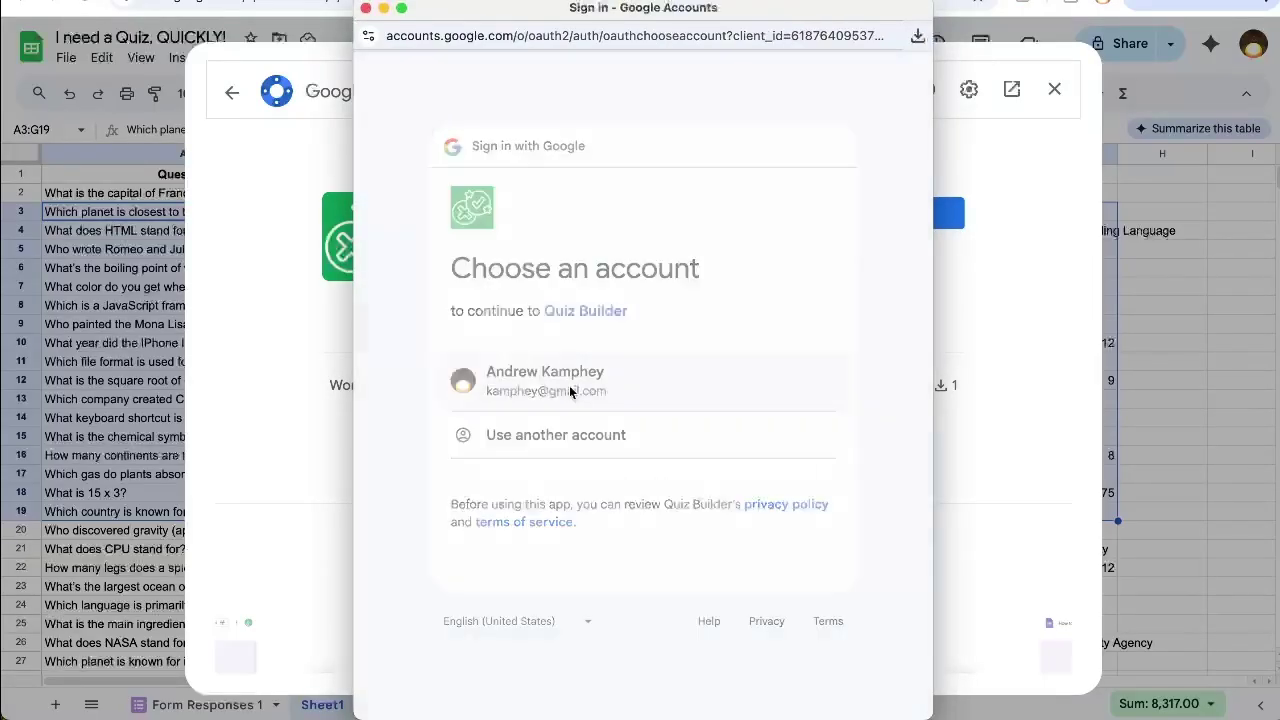
pyautogui.click(571, 391)
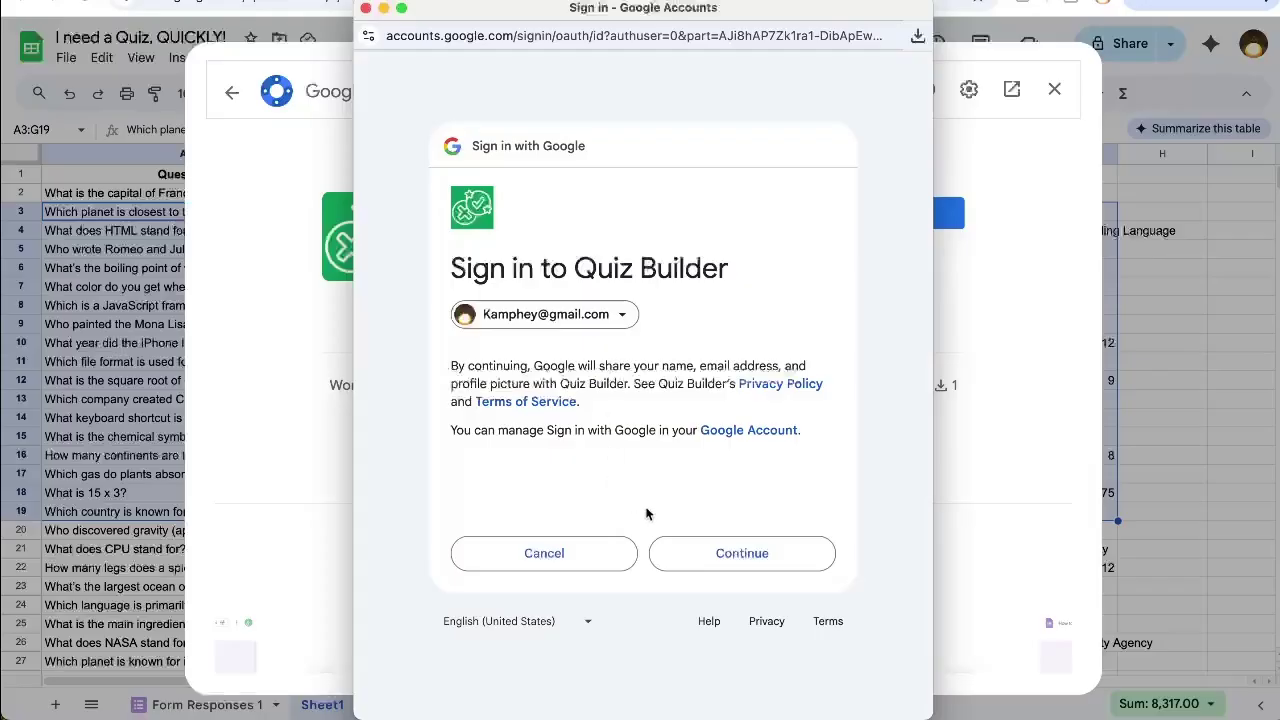
pyautogui.click(760, 566)
pyautogui.scroll(-3, 735, 465)
pyautogui.click(727, 582)
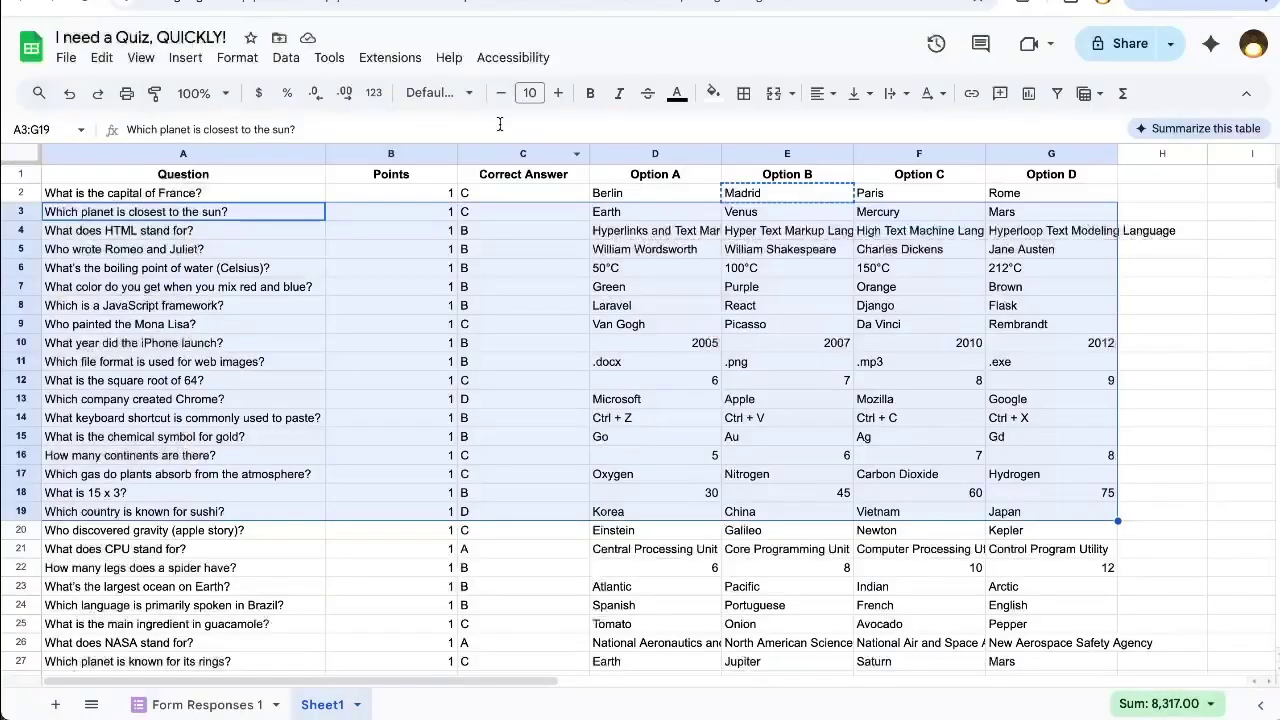
# Look through the commands that the Quiz Builder add-on offers.
pyautogui.click(389, 59)
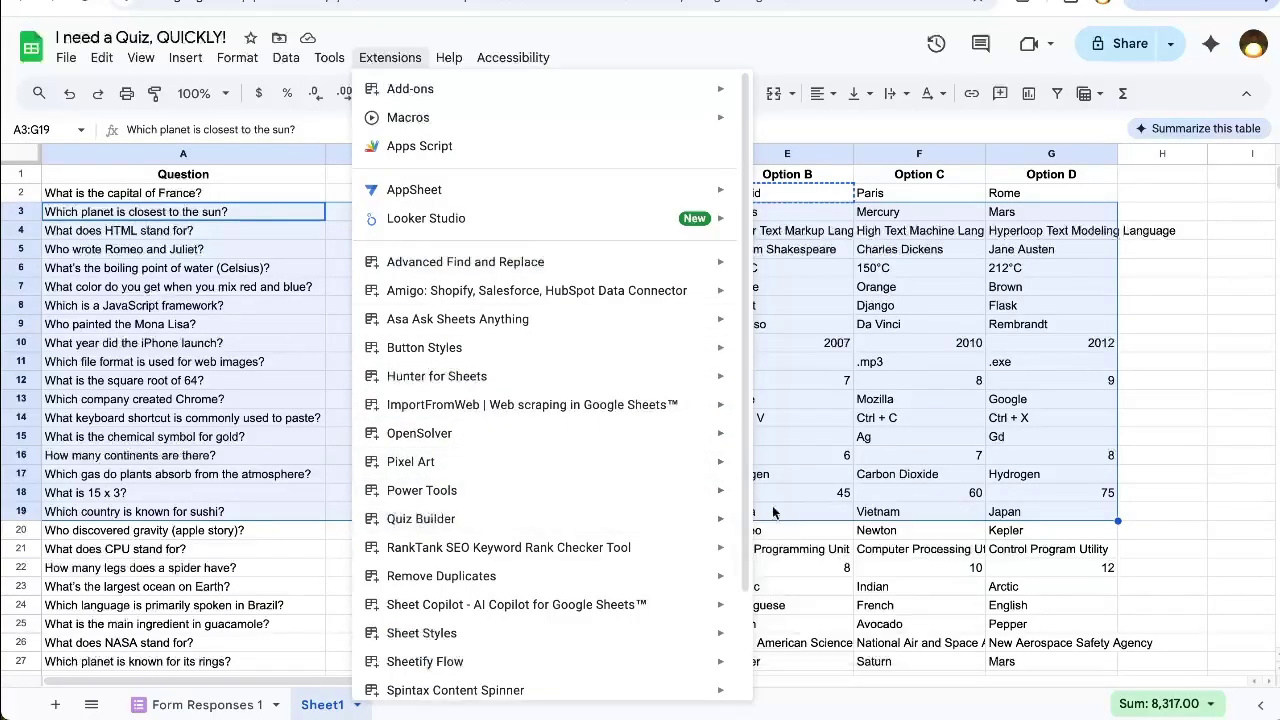
pyautogui.moveTo(713, 519)
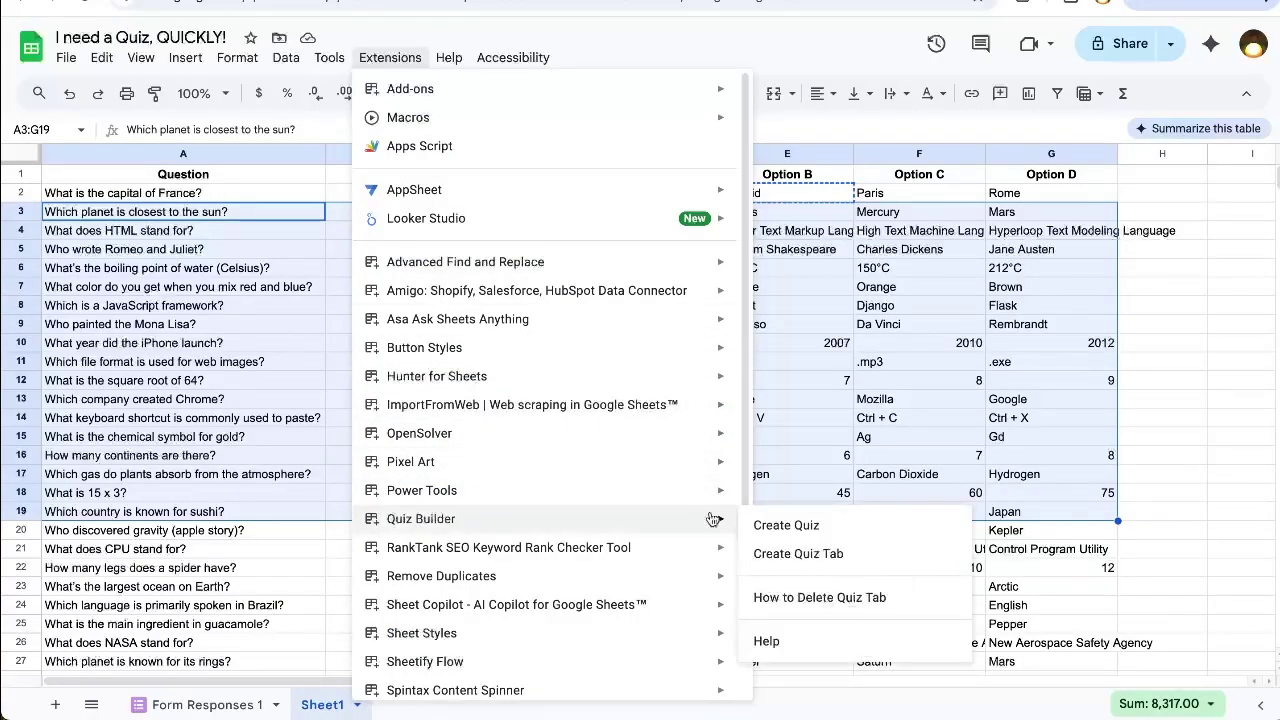
pyautogui.click(802, 560)
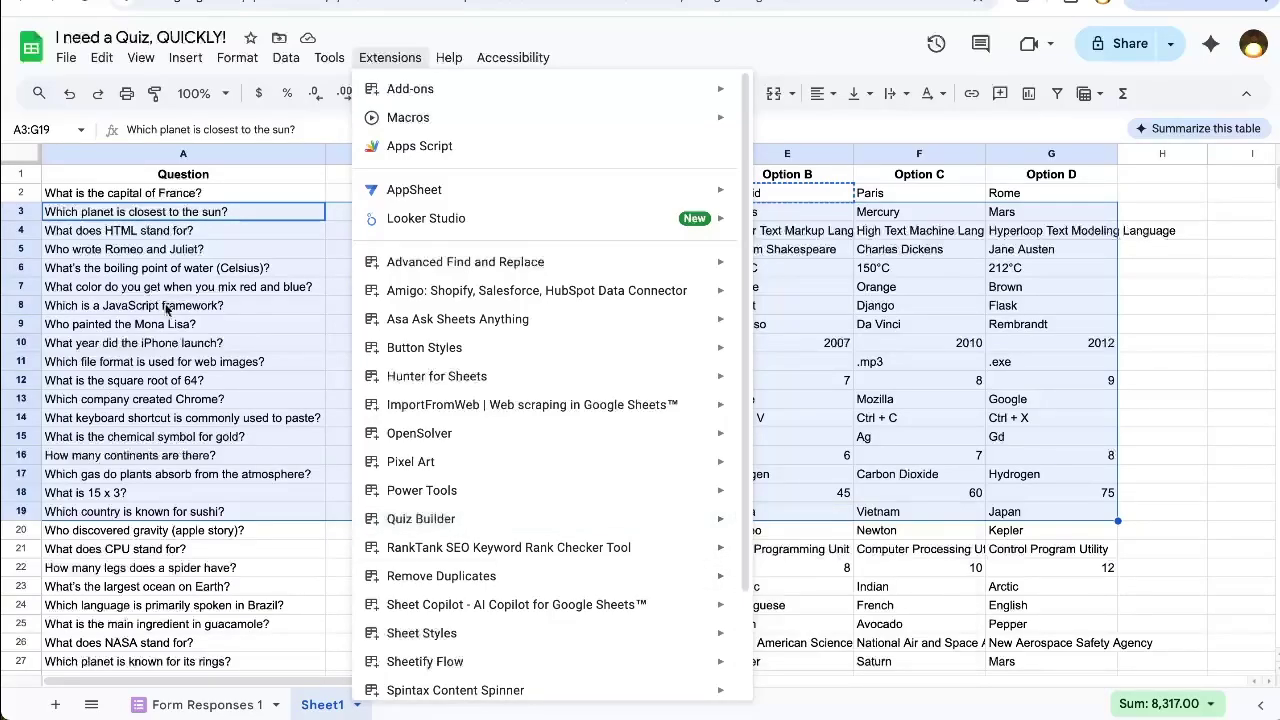
# Examine the Question, Points, Correct Answer and Option A to Option D columns of the question list.
pyautogui.moveTo(249, 172); pyautogui.dragTo(255, 605)
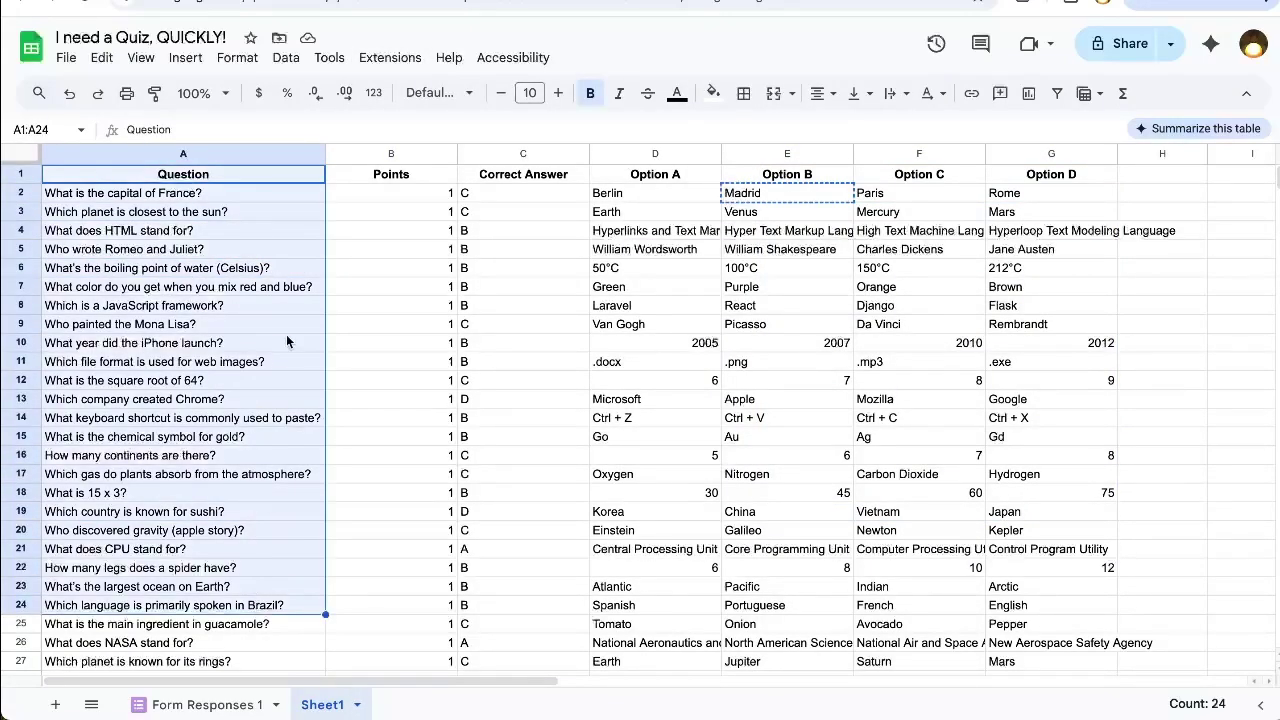
pyautogui.moveTo(369, 194); pyautogui.dragTo(395, 418)
pyautogui.moveTo(530, 216); pyautogui.dragTo(538, 447)
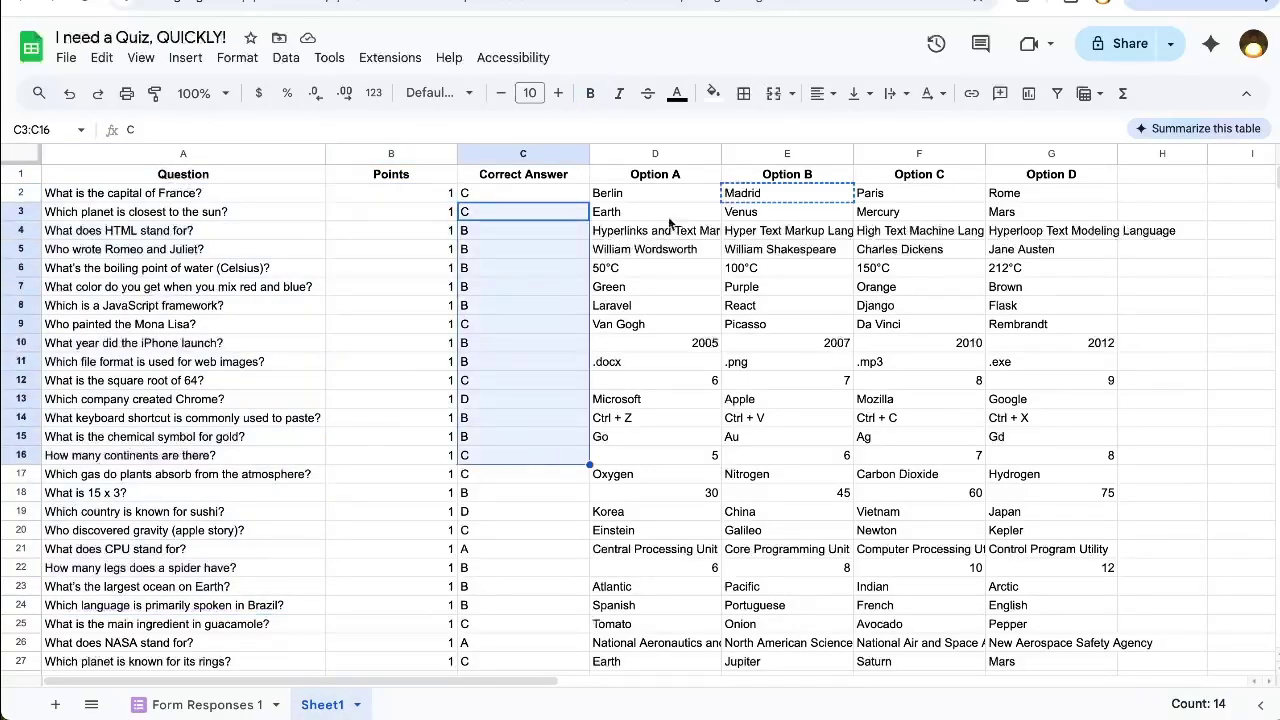
pyautogui.click(689, 174)
pyautogui.click(840, 180)
pyautogui.click(925, 178)
pyautogui.click(1043, 180)
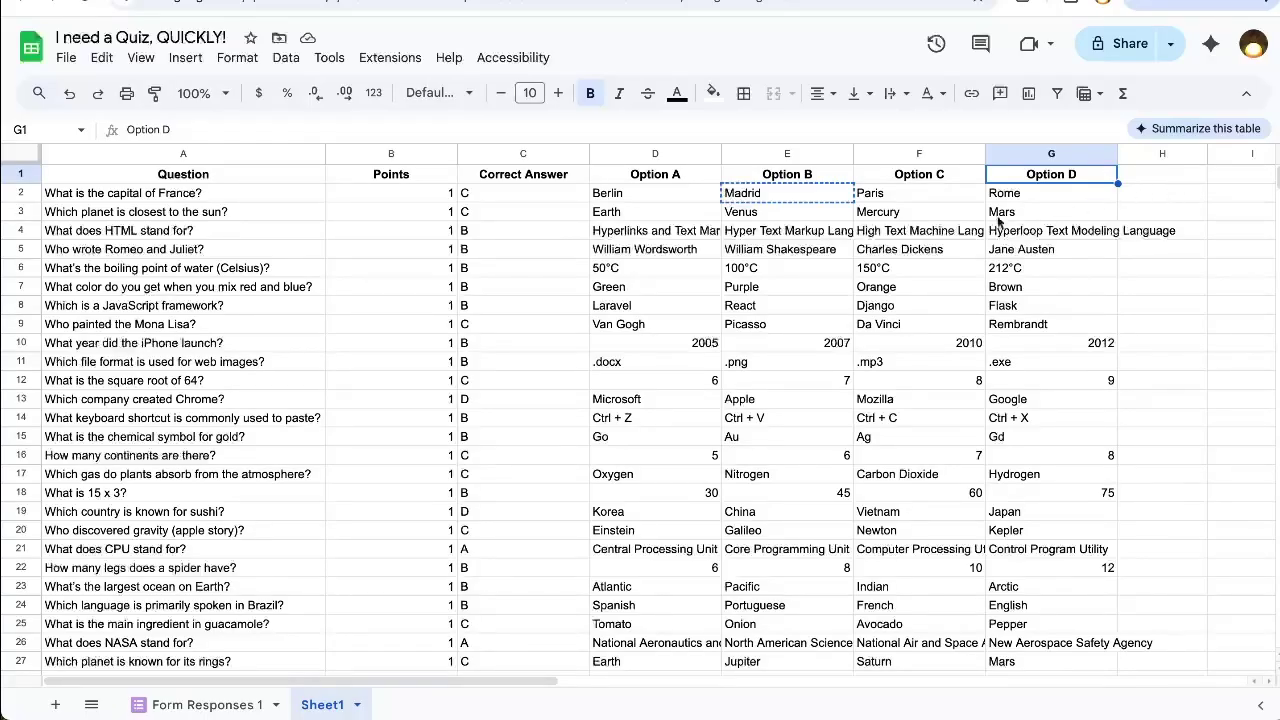
pyautogui.moveTo(640, 177); pyautogui.dragTo(1064, 552)
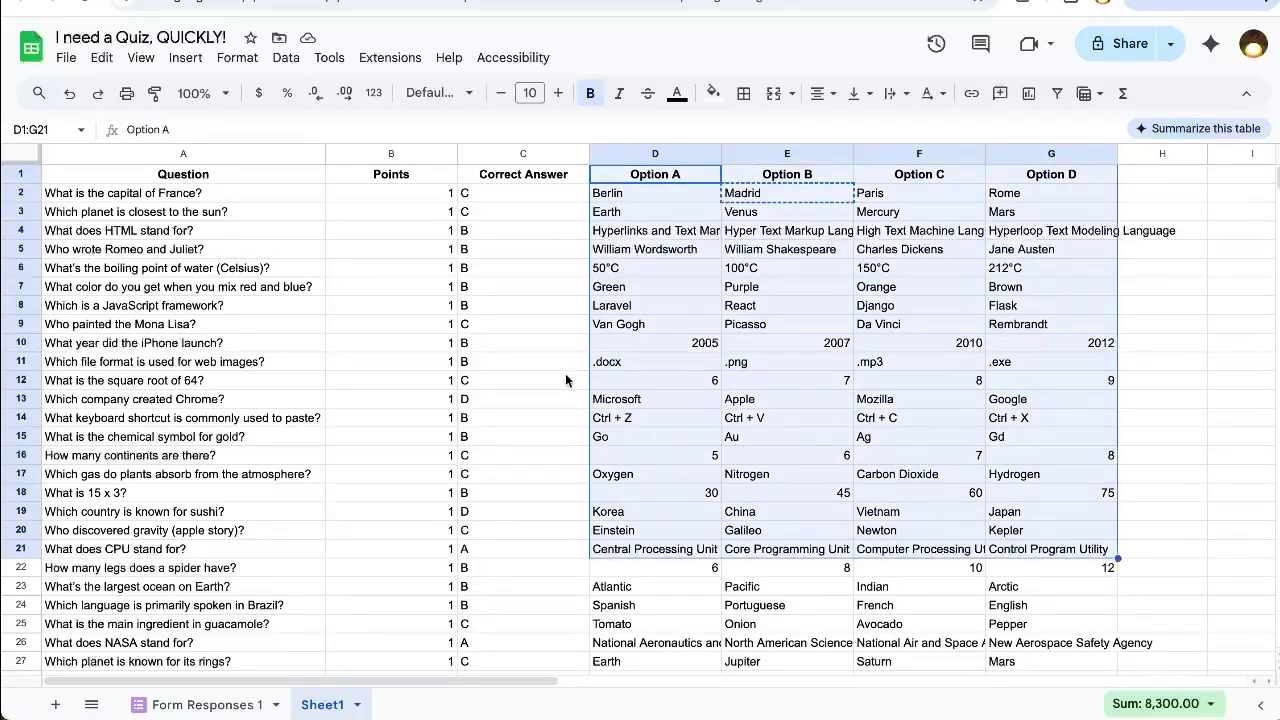
# Create a quiz template tab with the Quiz Builder add-on.
pyautogui.click(405, 60)
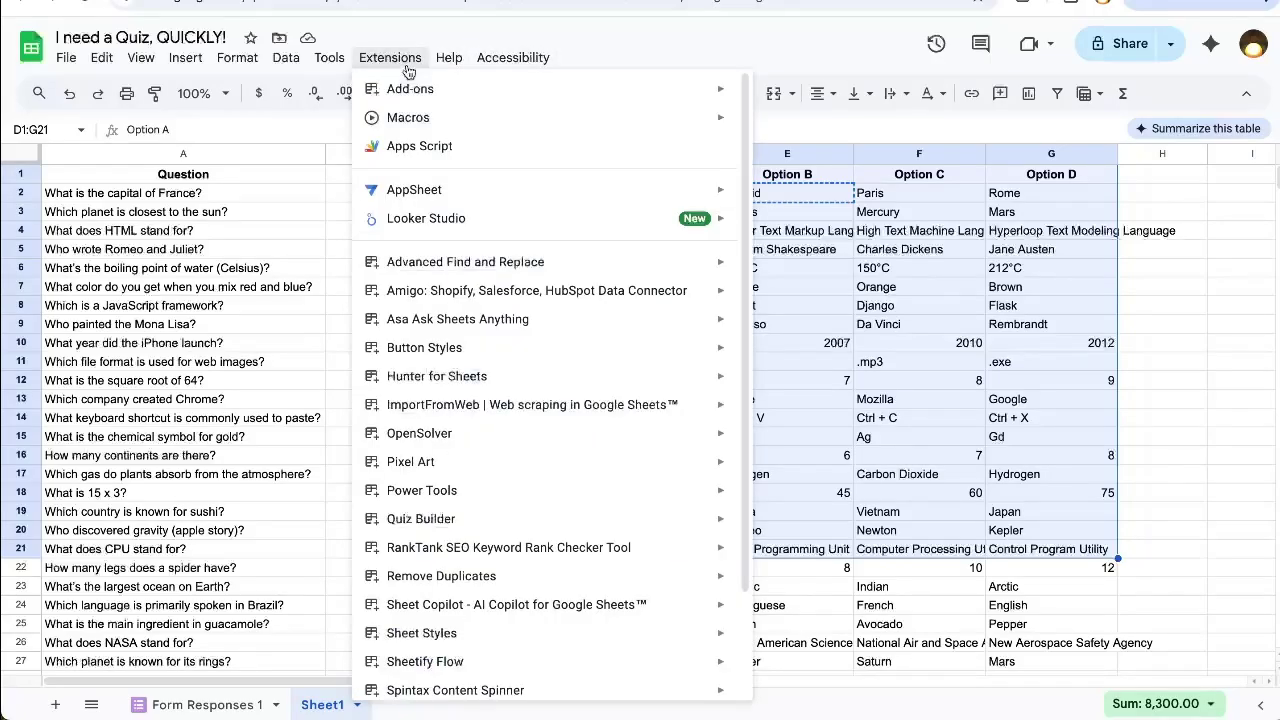
pyautogui.moveTo(597, 523)
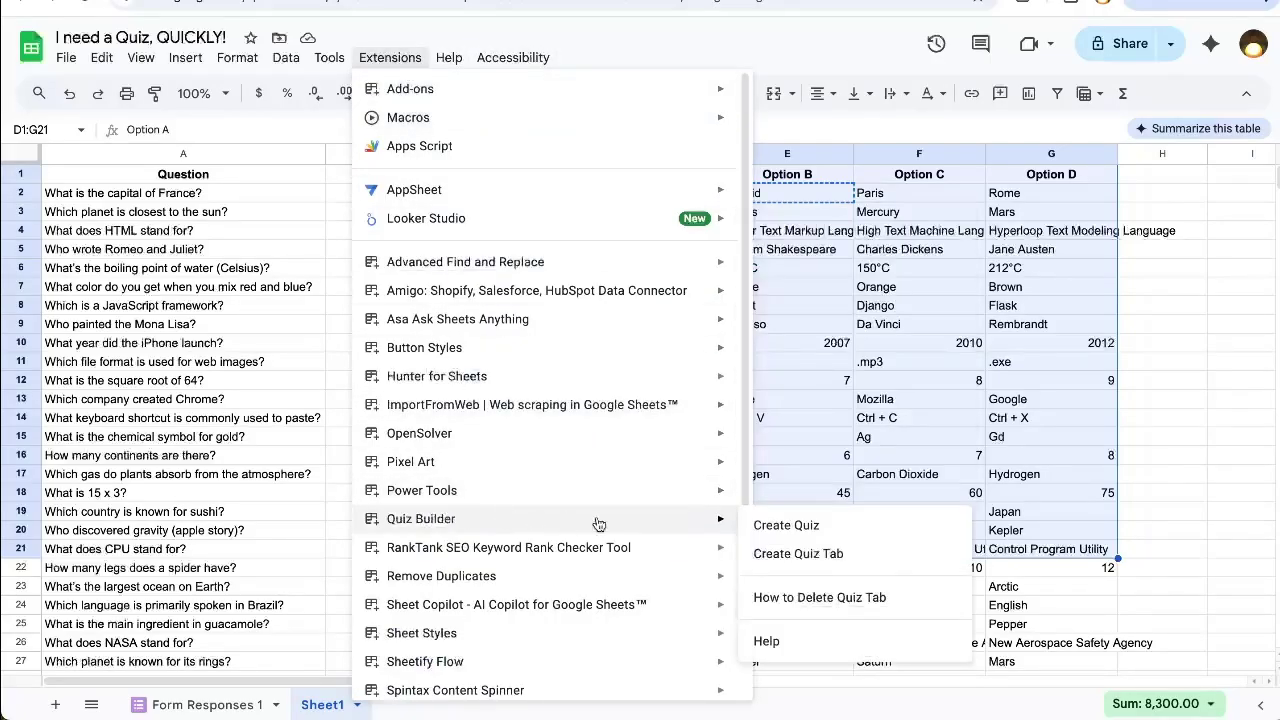
pyautogui.click(805, 557)
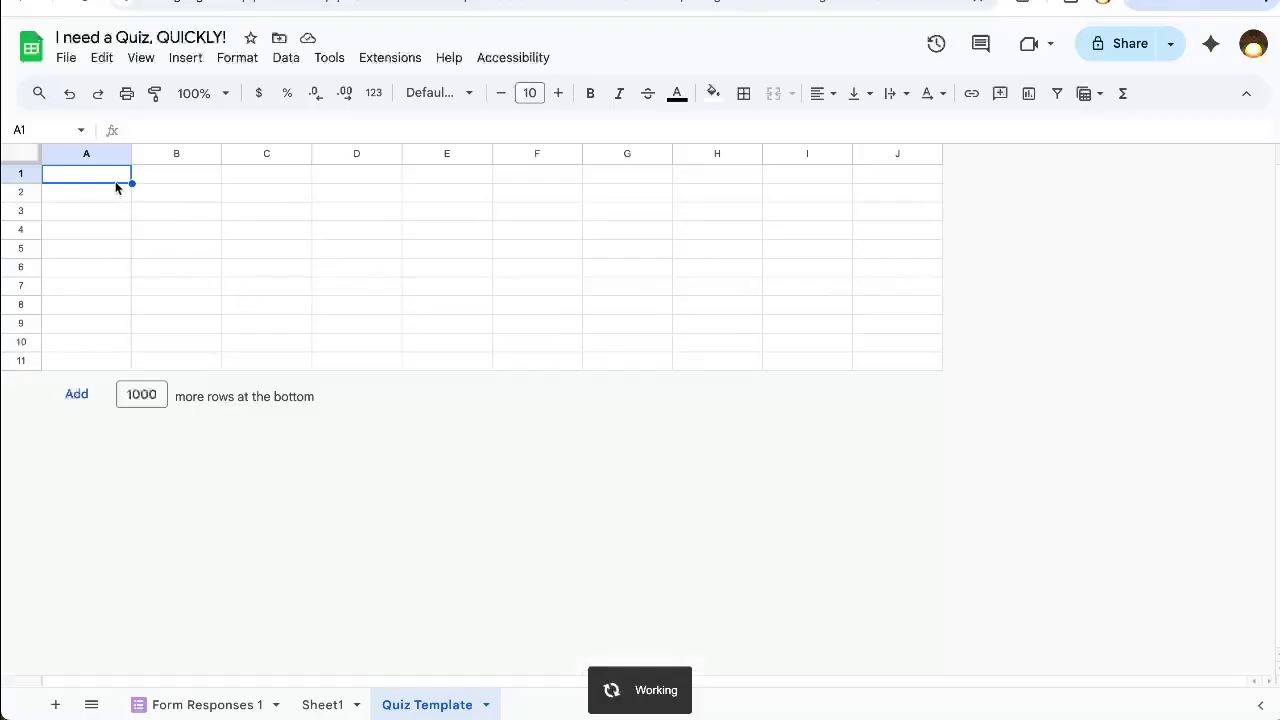
# Examine the template's Question, Points, Correct and A to G answer columns.
pyautogui.click(176, 177)
pyautogui.click(264, 177)
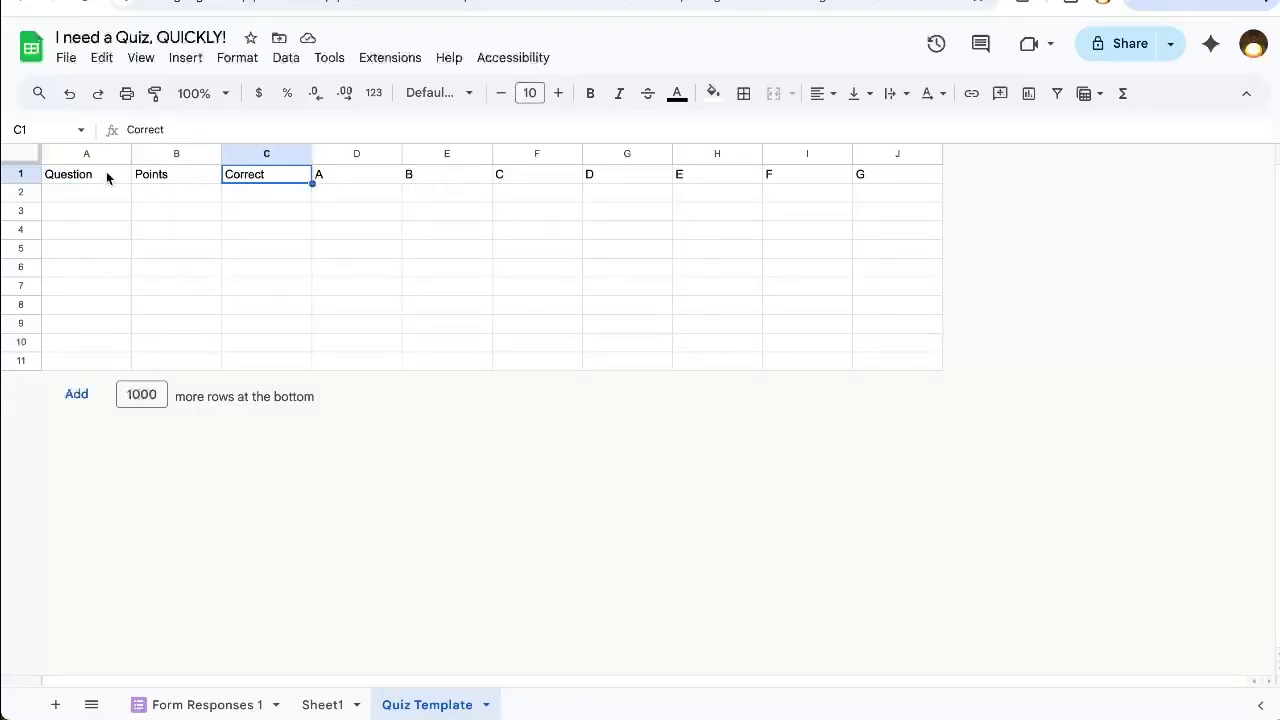
pyautogui.click(108, 177)
pyautogui.click(156, 180)
pyautogui.click(264, 177)
pyautogui.moveTo(266, 192); pyautogui.dragTo(275, 453)
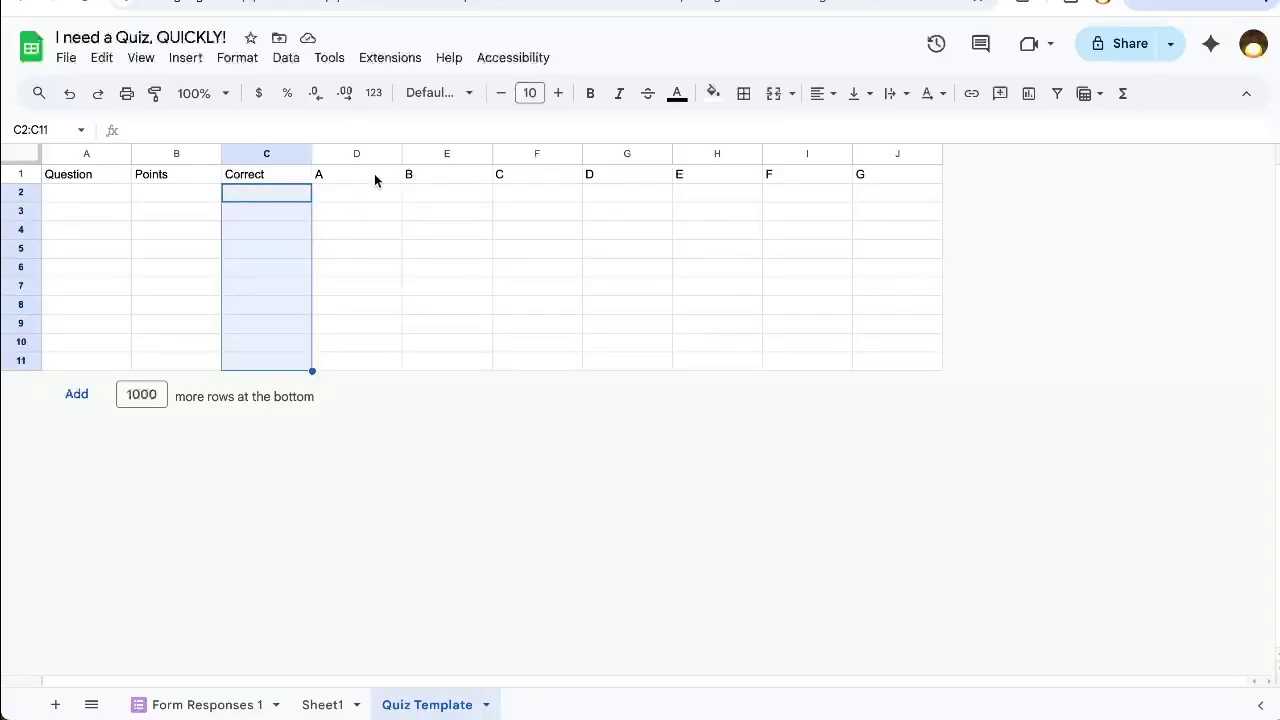
pyautogui.moveTo(374, 178); pyautogui.dragTo(896, 177)
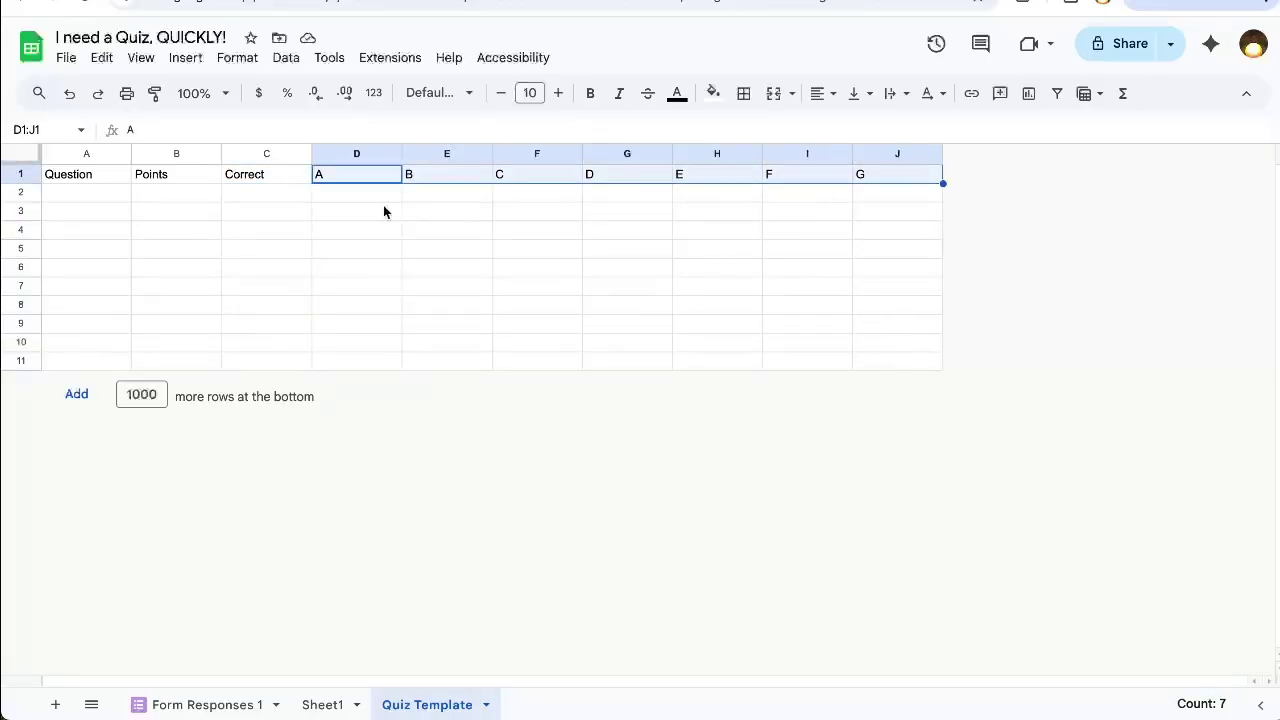
pyautogui.click(335, 203)
# Copy all question rows A2:G32 from Sheet1 into the Quiz Template sheet, starting at cell A2.
pyautogui.click(322, 704)
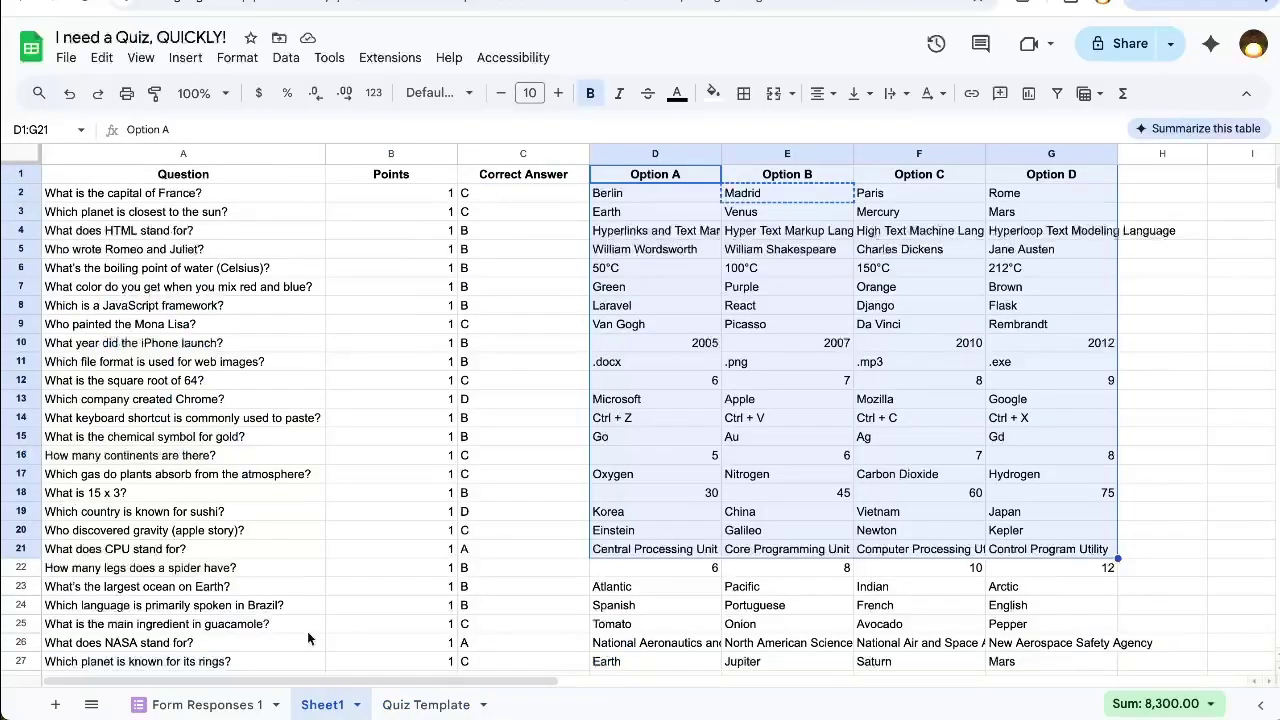
pyautogui.moveTo(200, 193); pyautogui.dragTo(1099, 544)
pyautogui.click(427, 704)
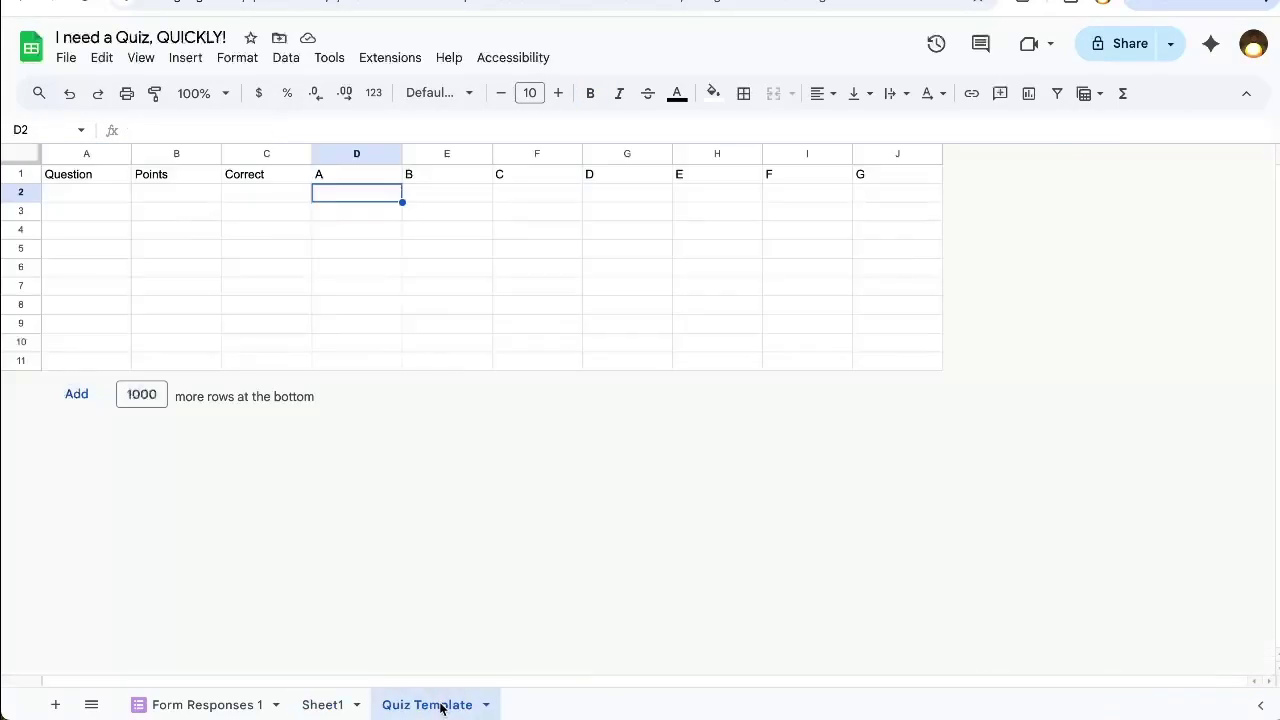
pyautogui.click(112, 193)
pyautogui.hotkey('ctrl', 'v')
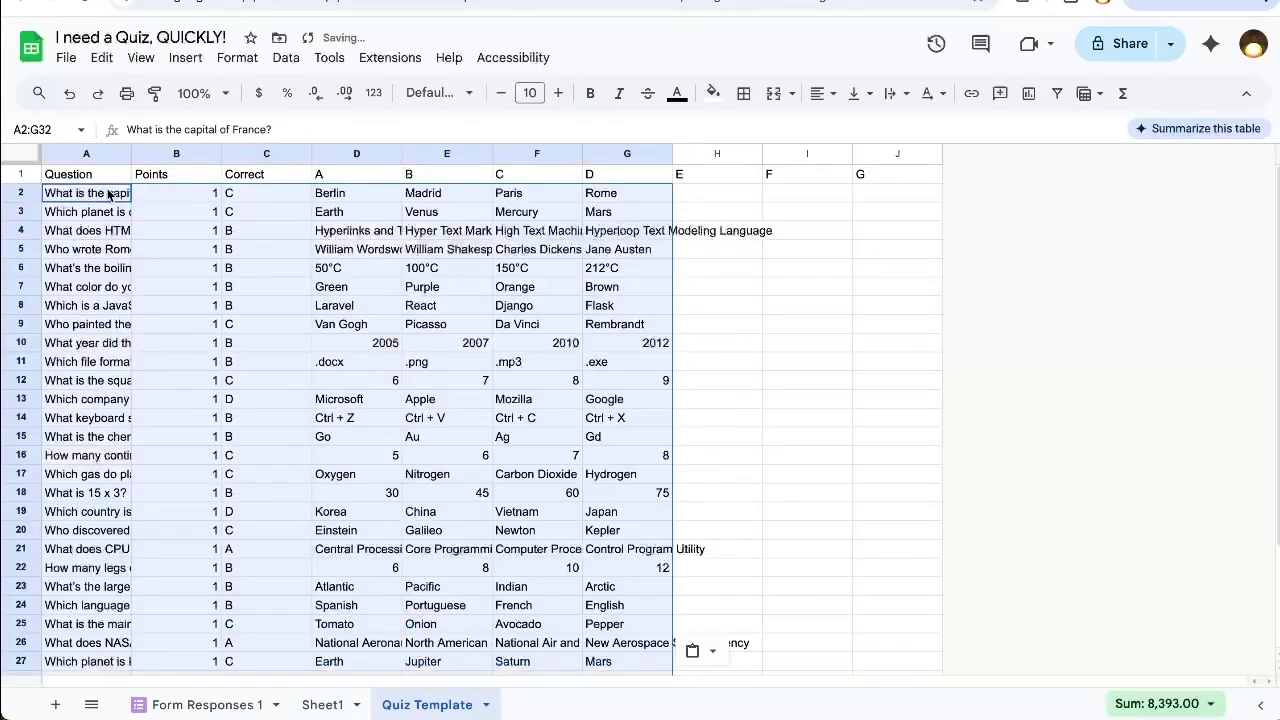
pyautogui.click(706, 201)
# Rename the Quiz Template sheet as Quizzles!
pyautogui.doubleClick(440, 706)
pyautogui.write('Qui')
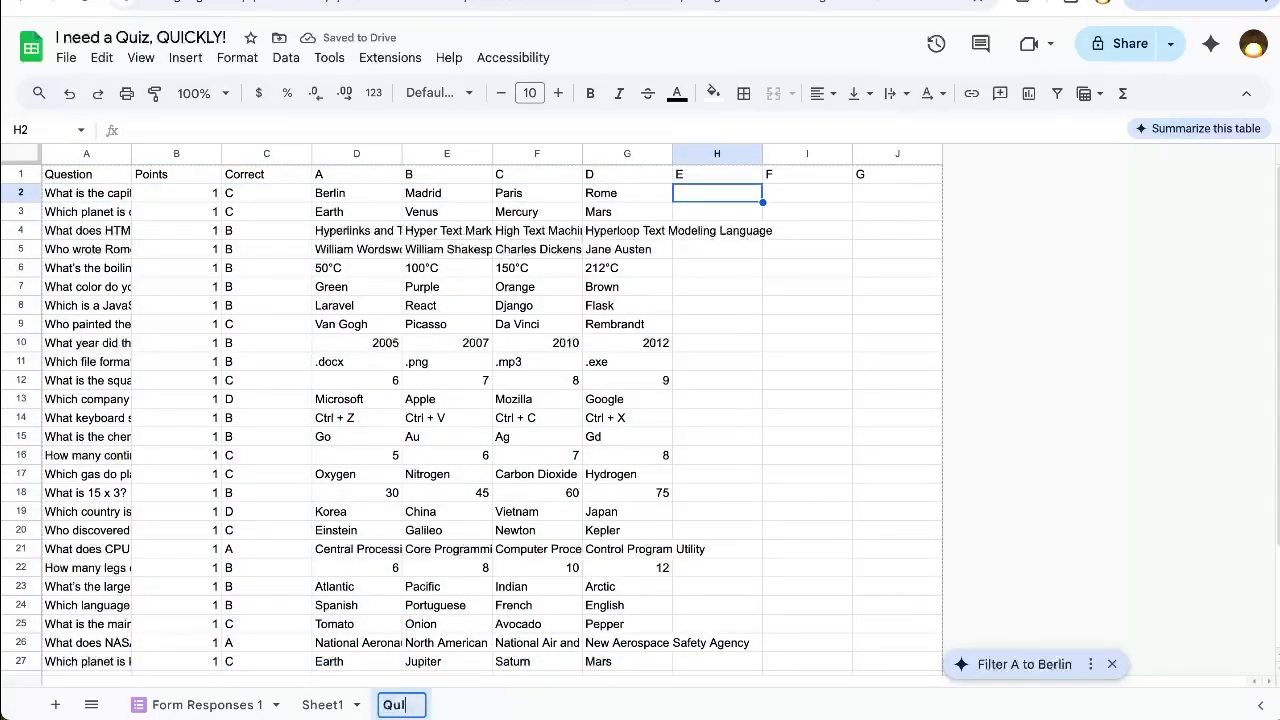
pyautogui.write('zzles!')
pyautogui.press('Return')
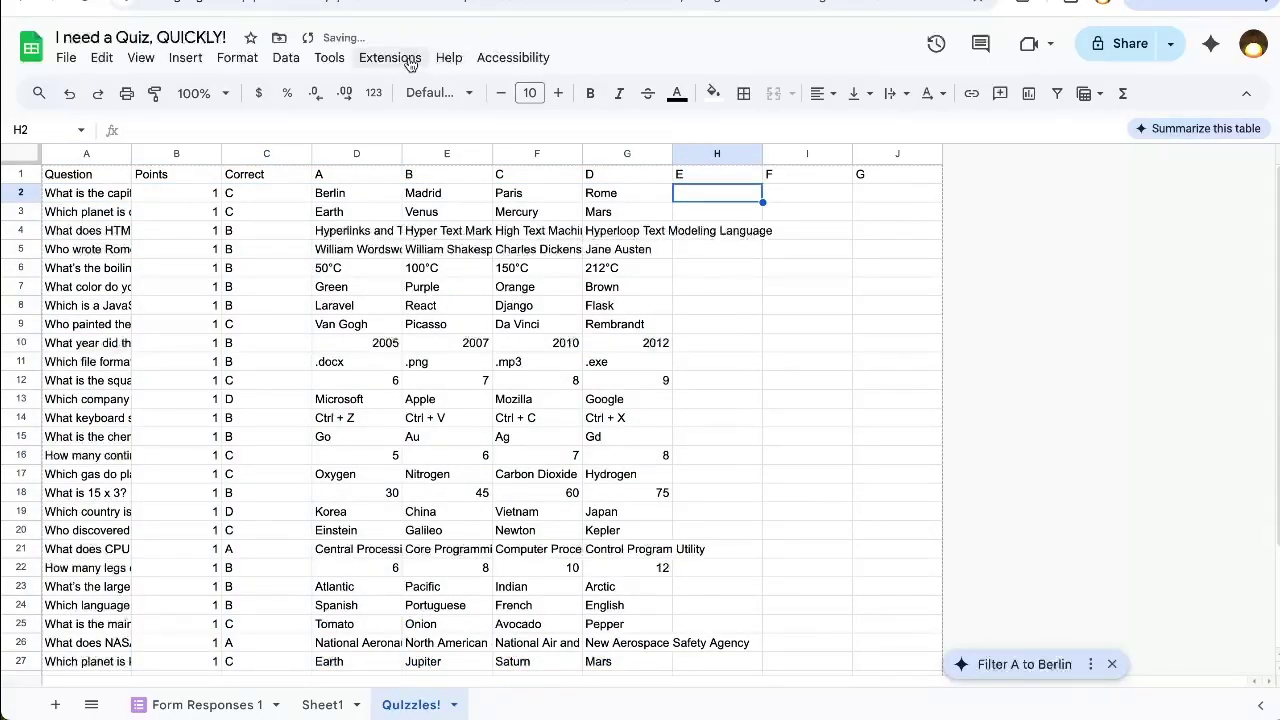
# Generate a quiz named Quizzle from the filled sheet with Quiz Builder and open its form.
pyautogui.click(408, 60)
pyautogui.moveTo(452, 518)
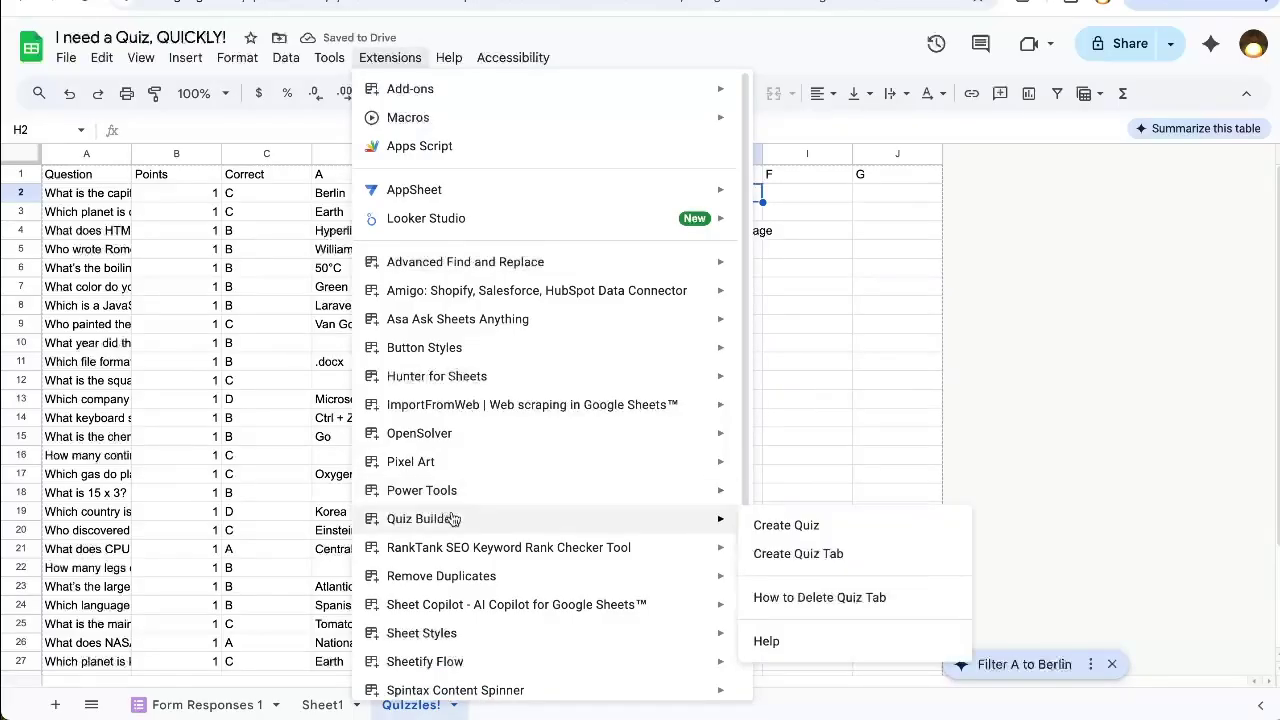
pyautogui.click(788, 525)
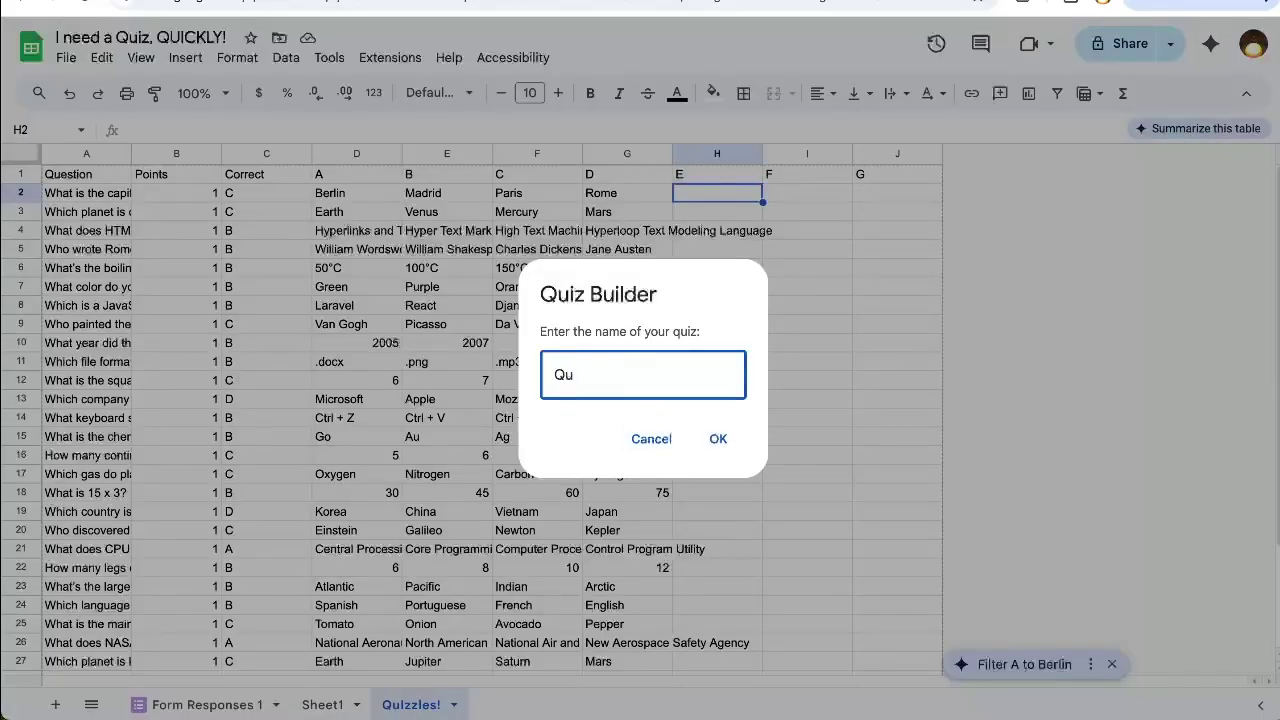
pyautogui.click(726, 430)
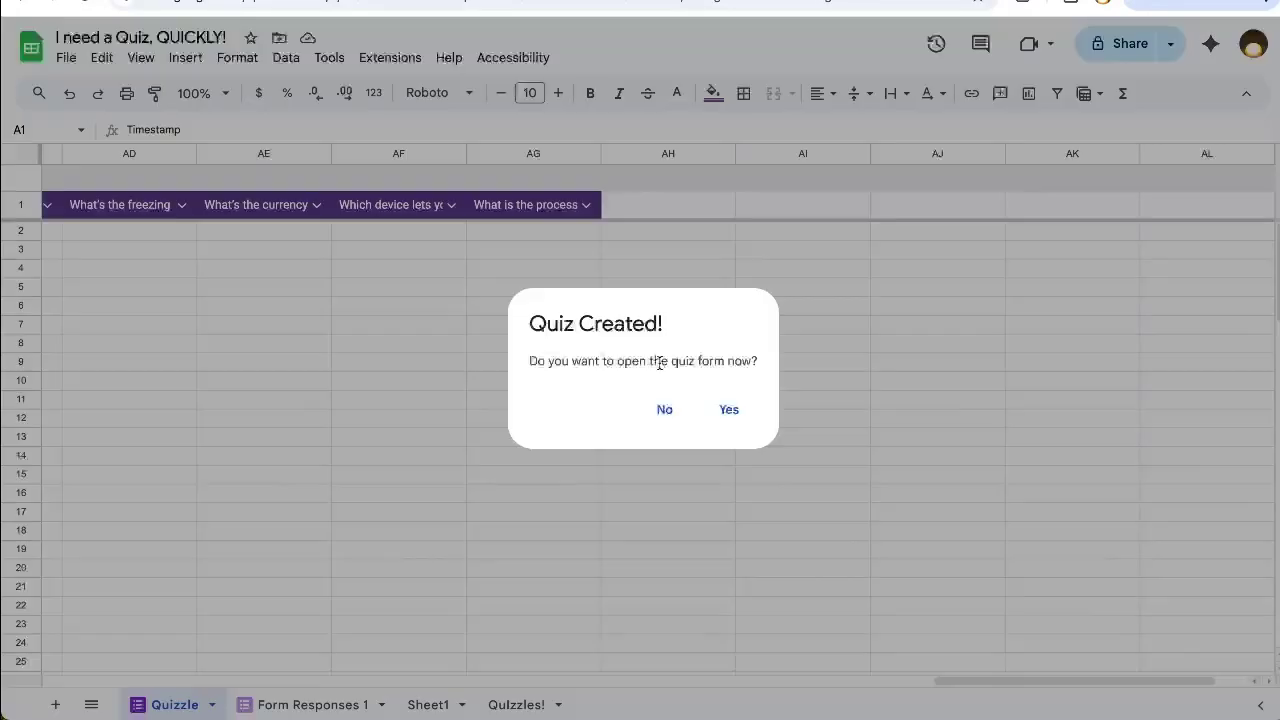
pyautogui.moveTo(528, 326); pyautogui.dragTo(698, 324)
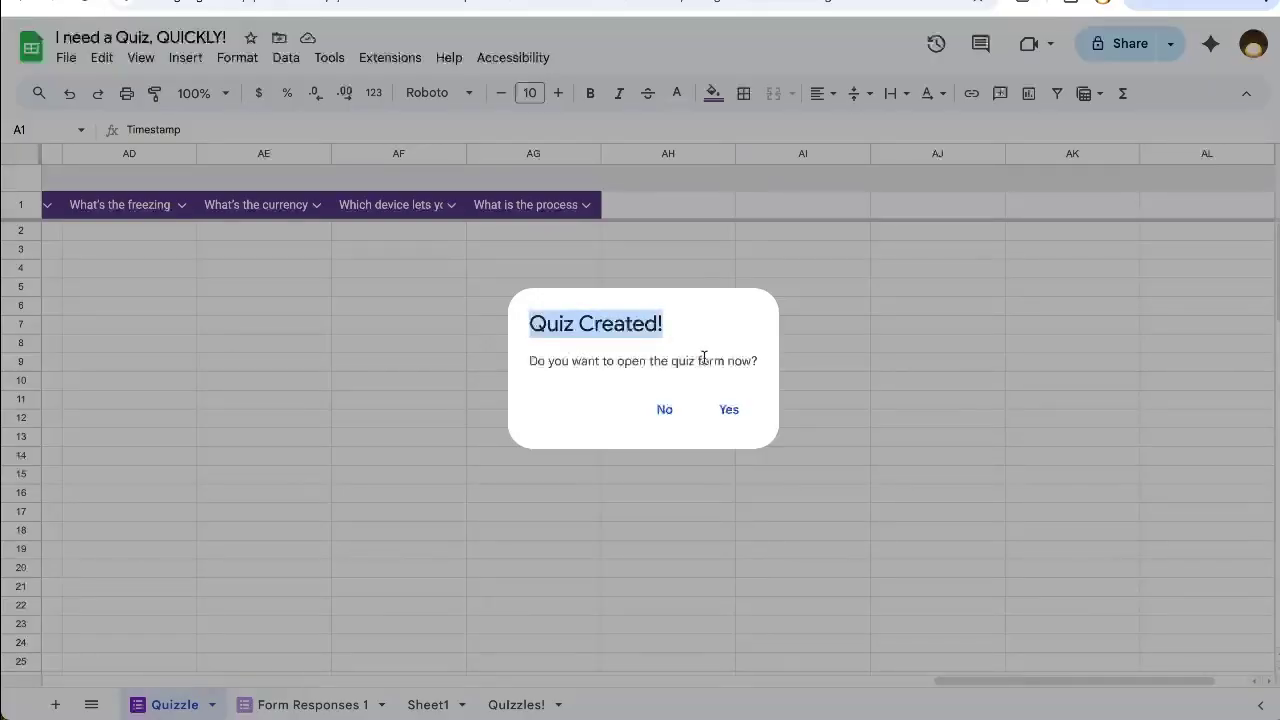
pyautogui.moveTo(534, 357); pyautogui.dragTo(745, 413)
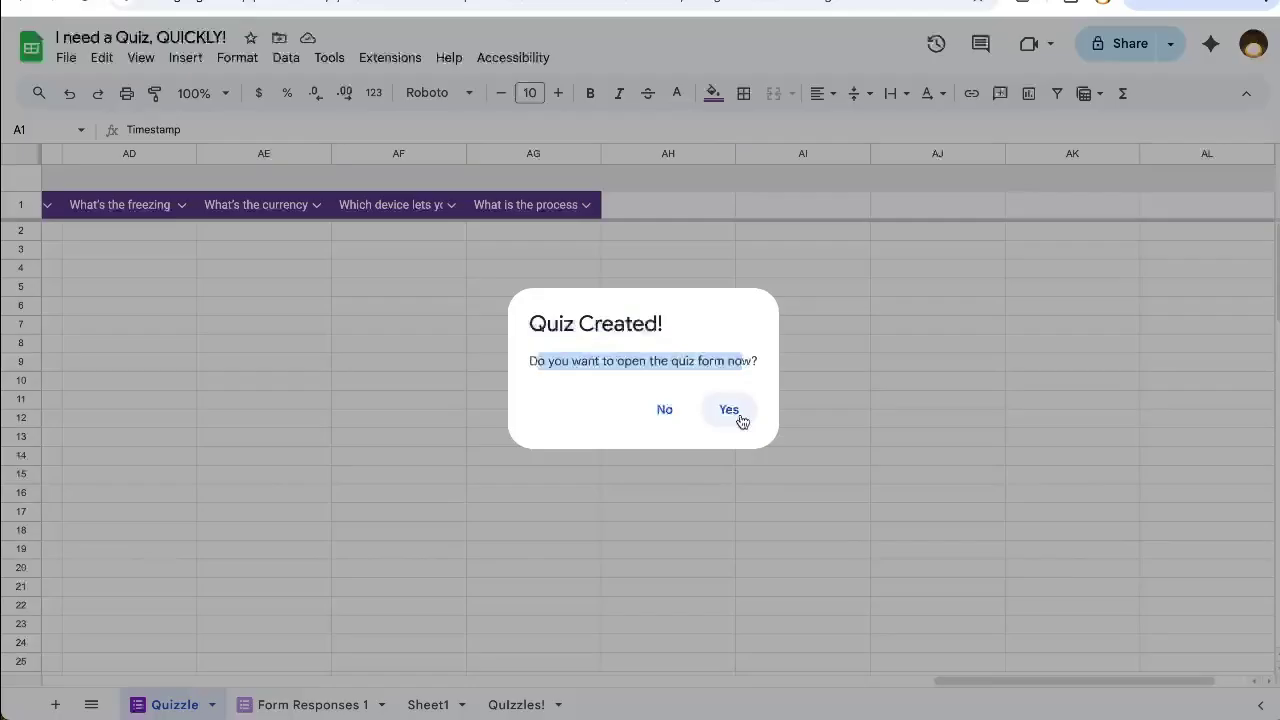
pyautogui.click(741, 419)
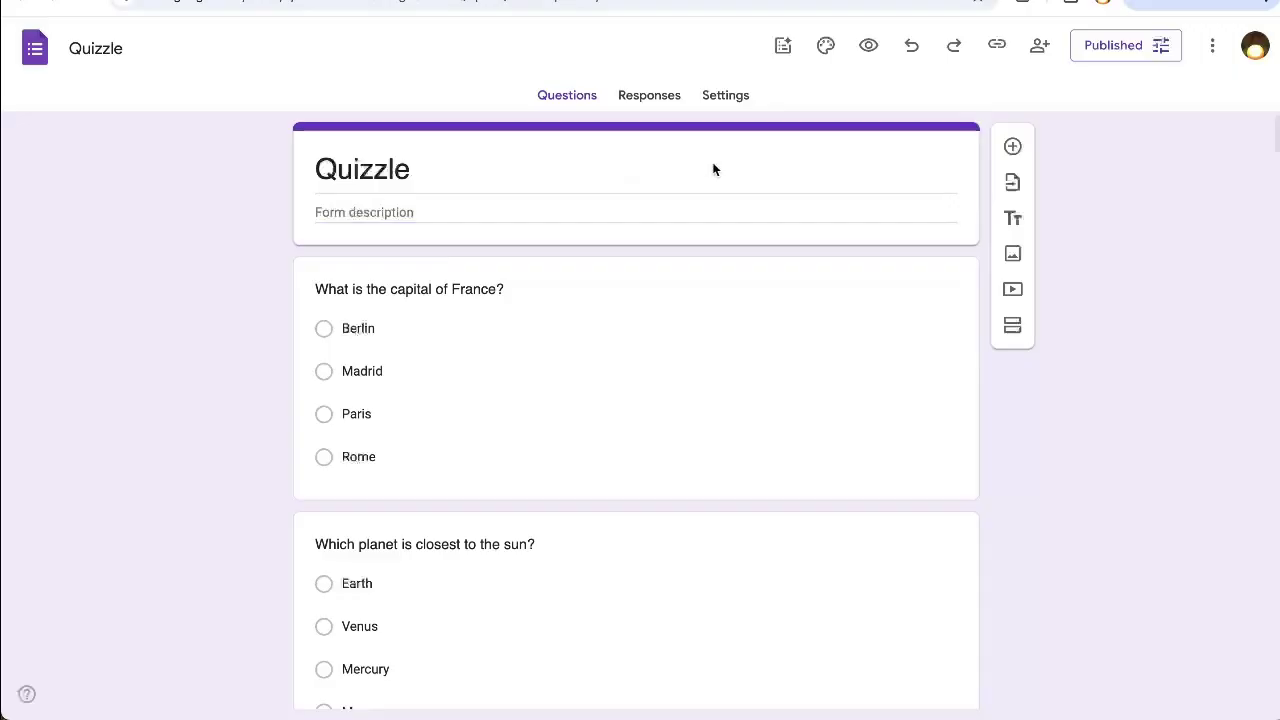
# Check the responder view access in the form's sharing settings and copy the responder link.
pyautogui.click(1038, 50)
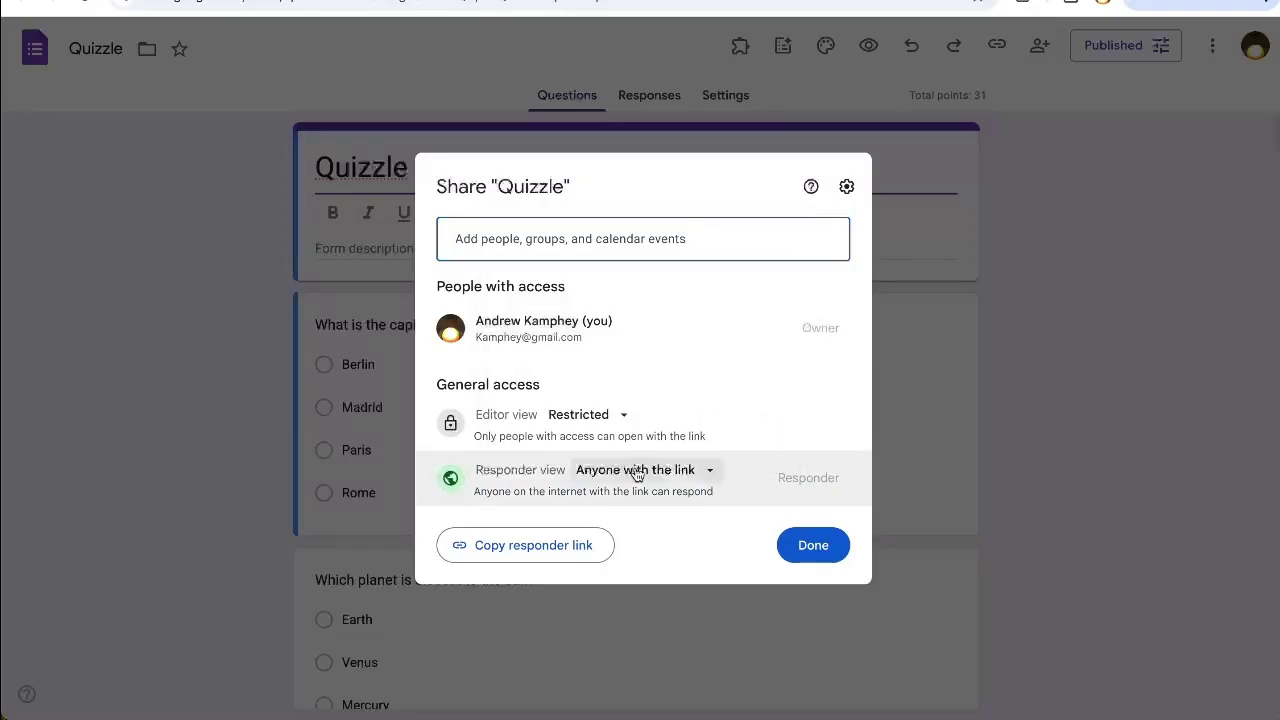
pyautogui.click(636, 472)
pyautogui.click(706, 569)
pyautogui.click(529, 563)
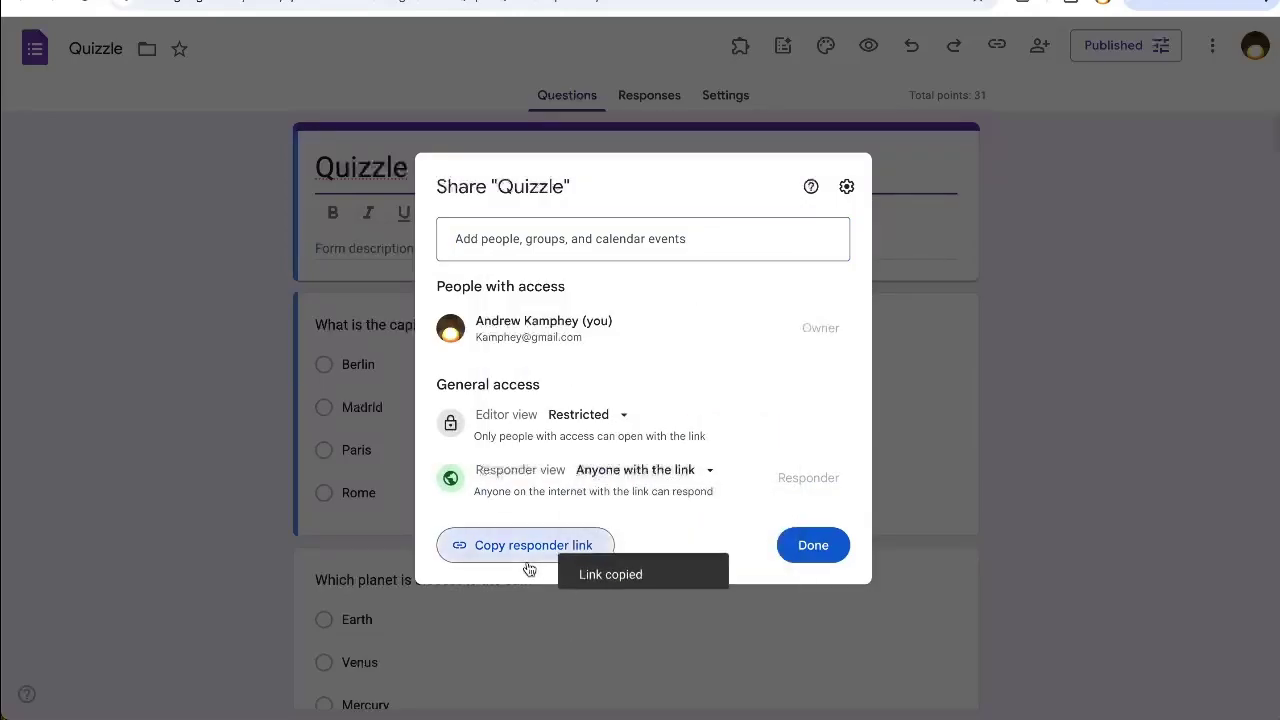
pyautogui.click(813, 547)
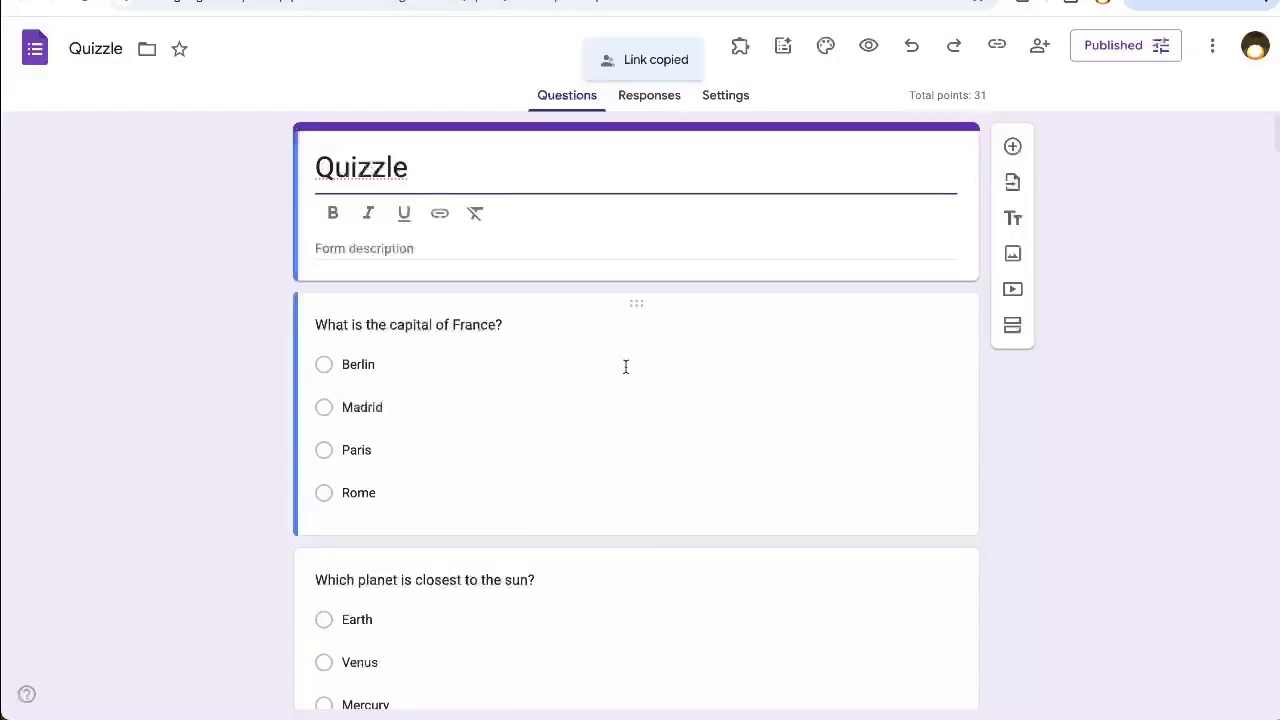
# Review the form's title and the answer key of the capital of France question.
pyautogui.moveTo(432, 172); pyautogui.dragTo(286, 176)
pyautogui.scroll(-1, 416, 361)
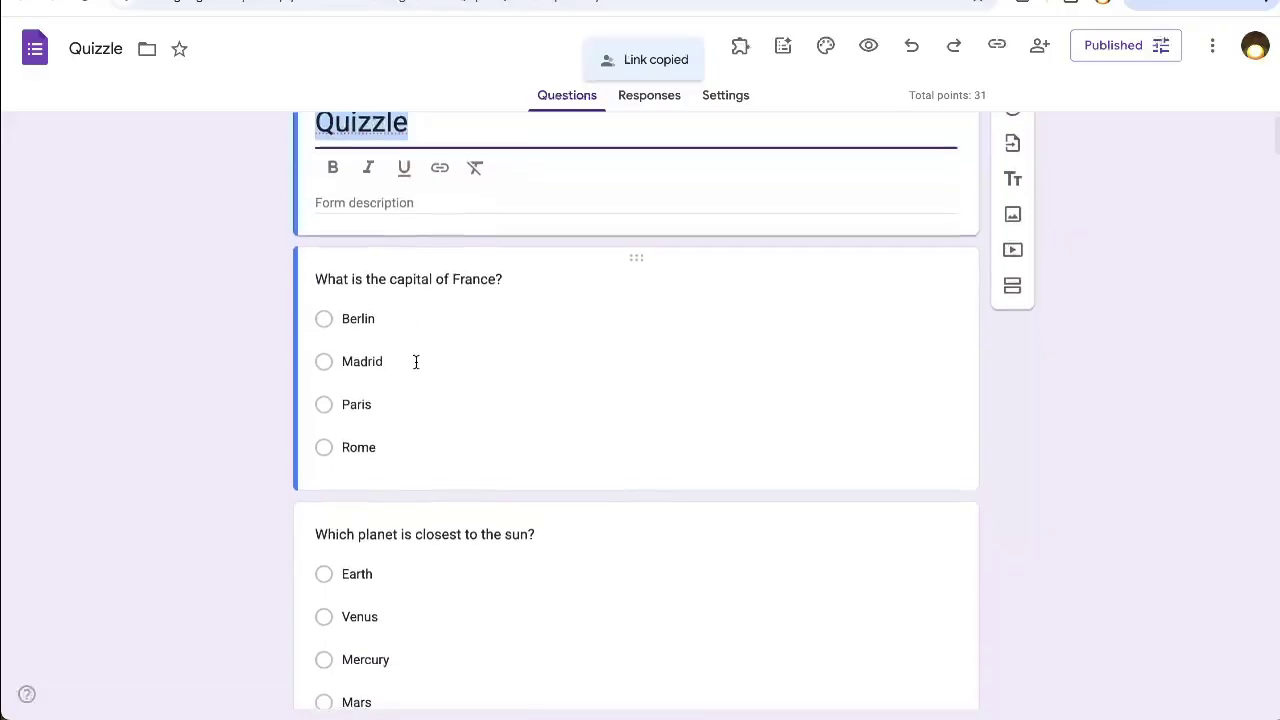
pyautogui.scroll(-1, 414, 364)
pyautogui.scroll(2, 414, 360)
pyautogui.click(450, 322)
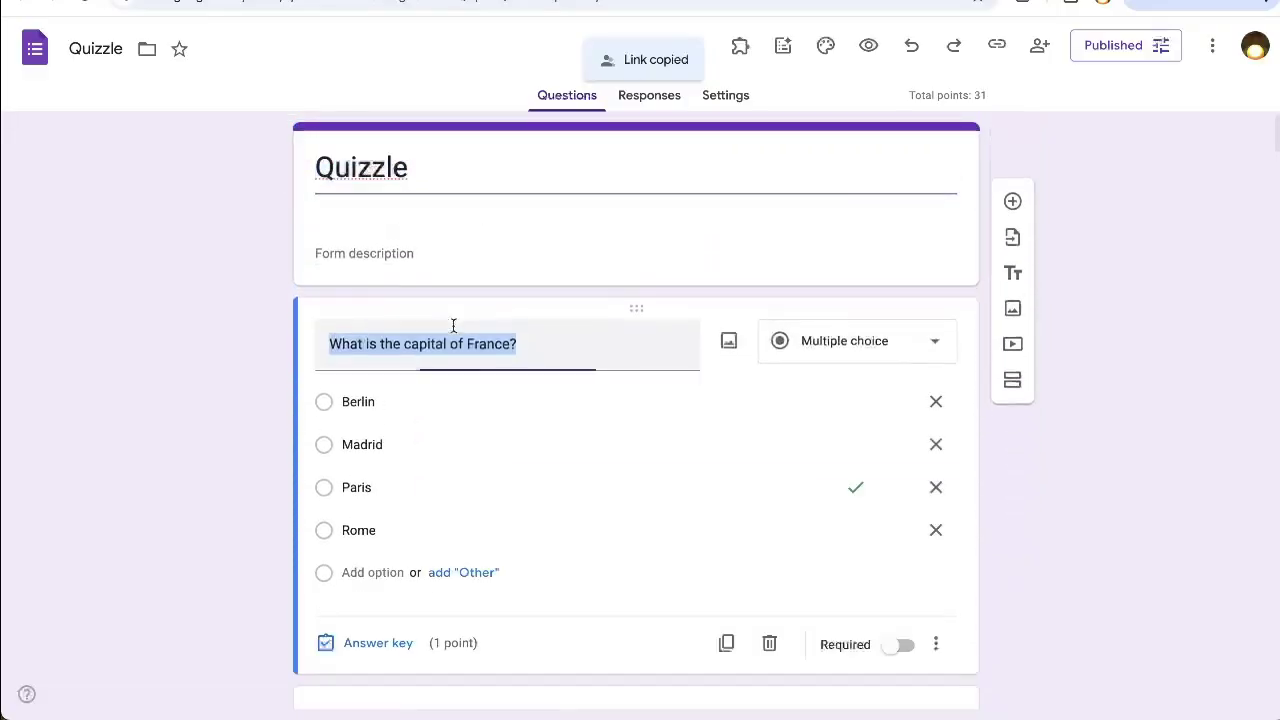
pyautogui.click(377, 632)
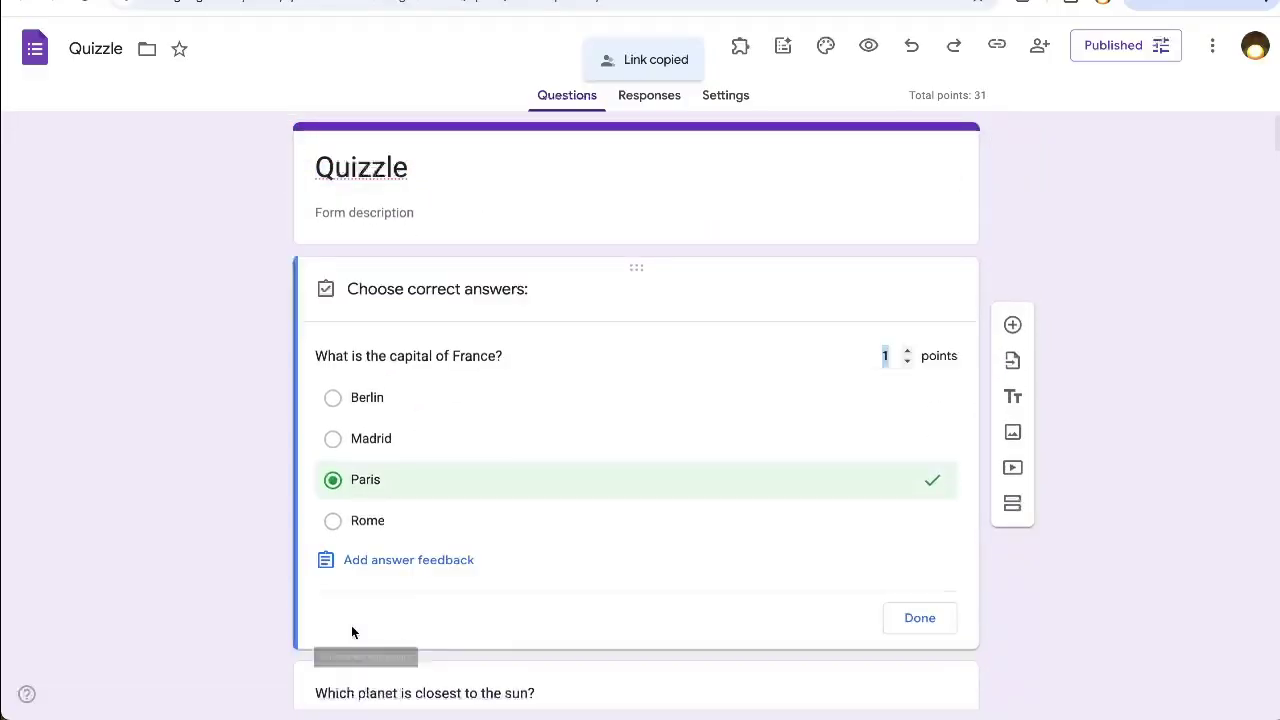
# Review the answer key of the planet closest to the sun question and look over the remaining questions.
pyautogui.scroll(-5, 421, 545)
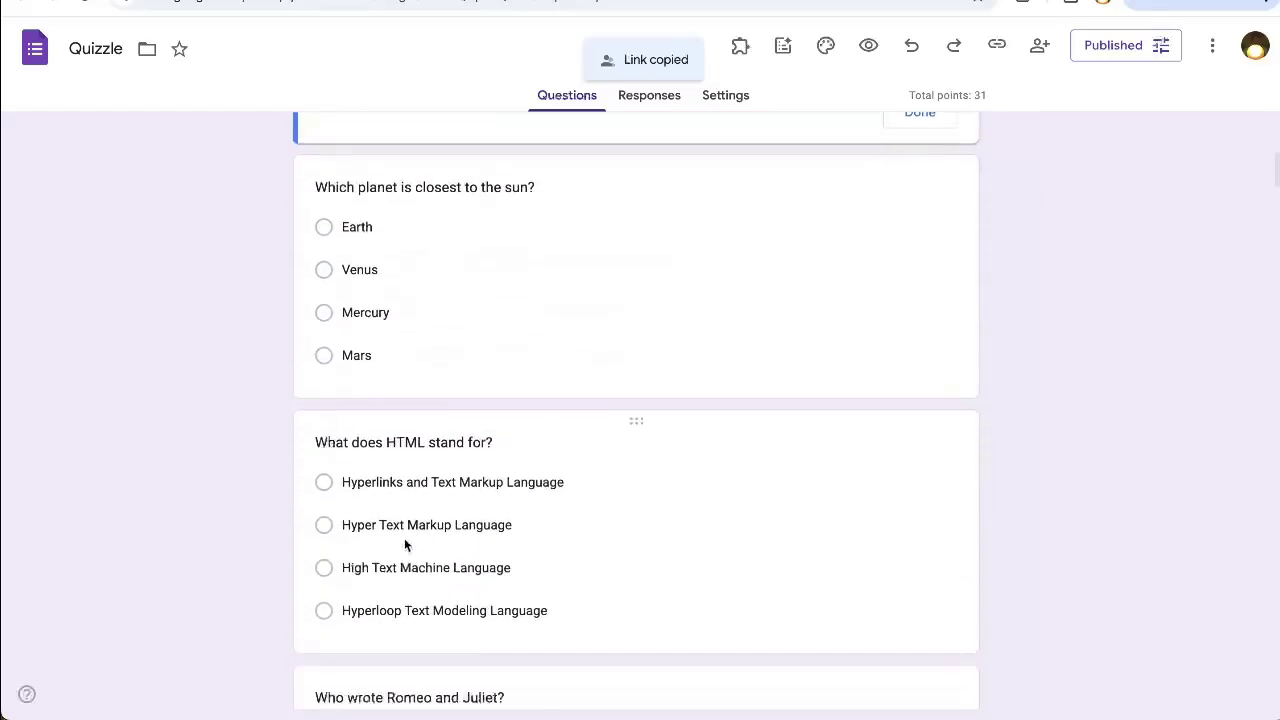
pyautogui.click(412, 356)
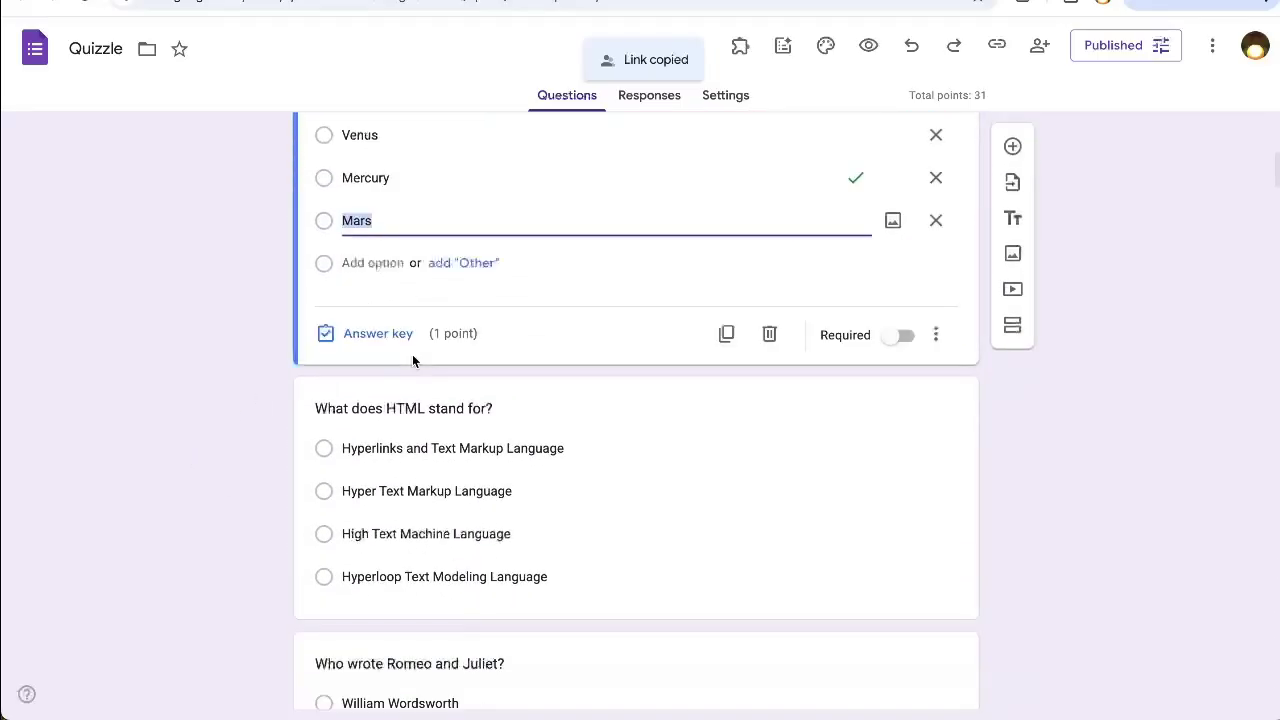
pyautogui.click(412, 354)
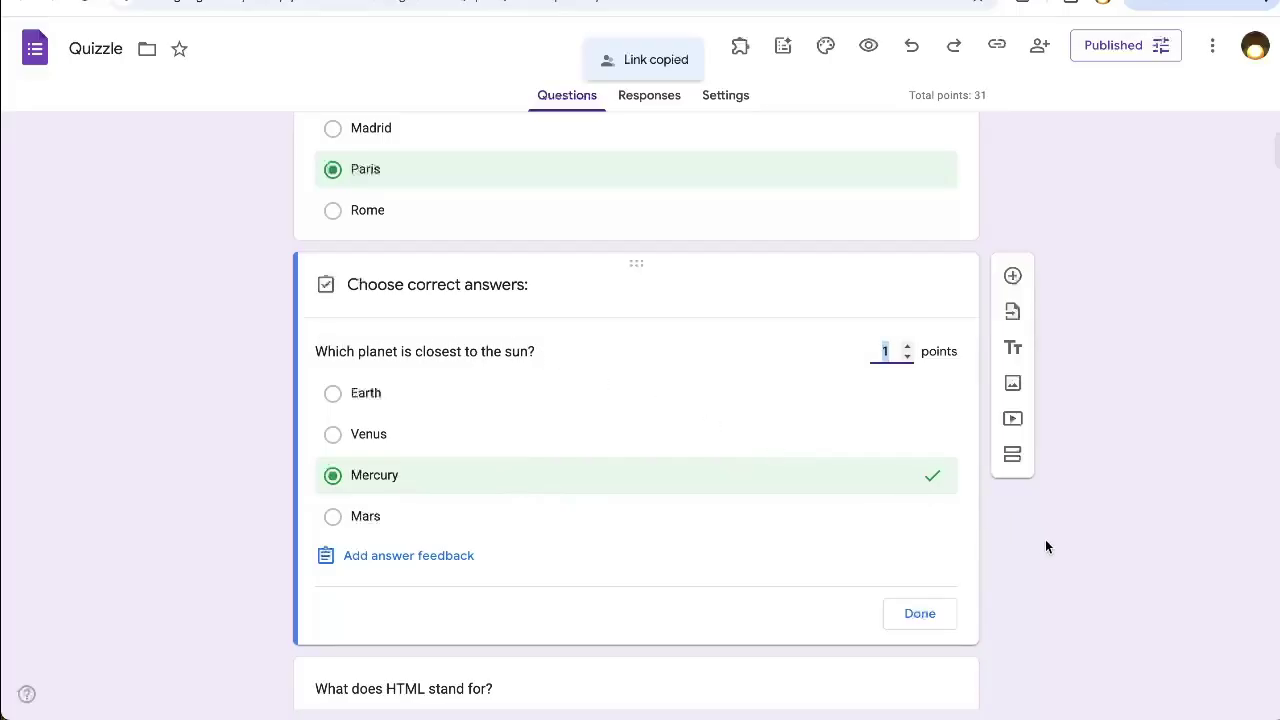
pyautogui.scroll(-12, 1046, 546)
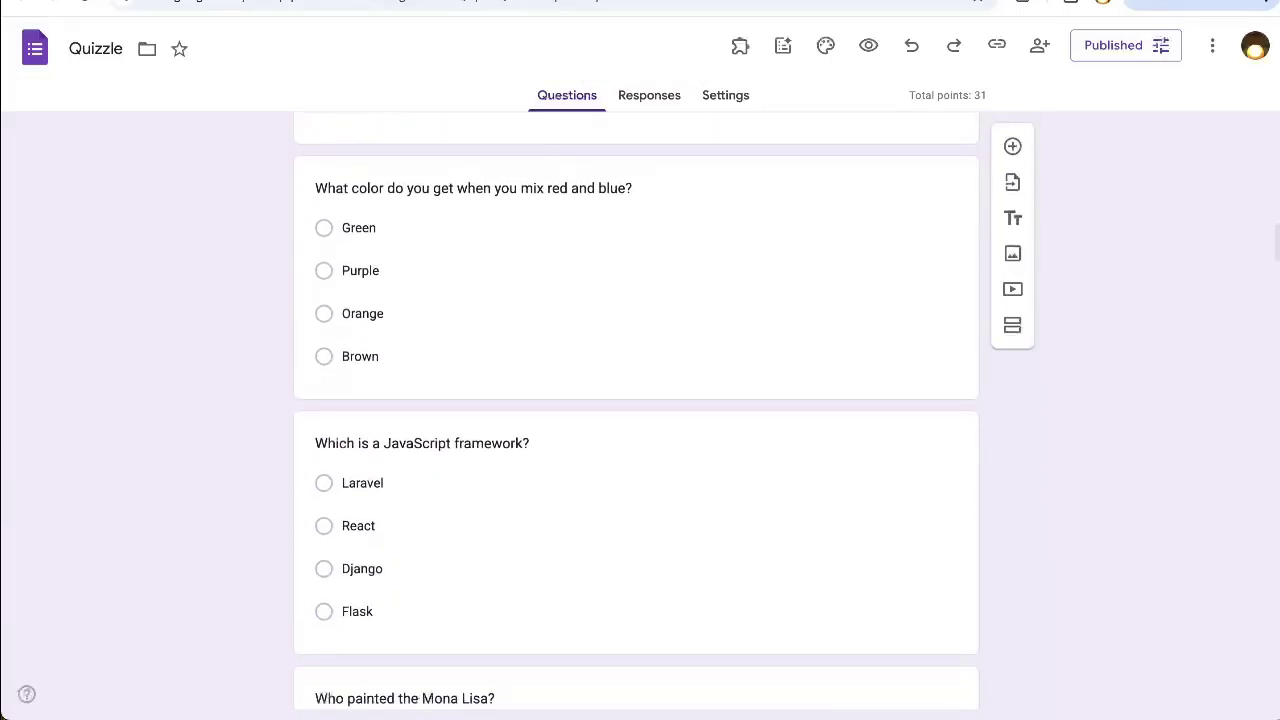
pyautogui.scroll(15, 560, 231)
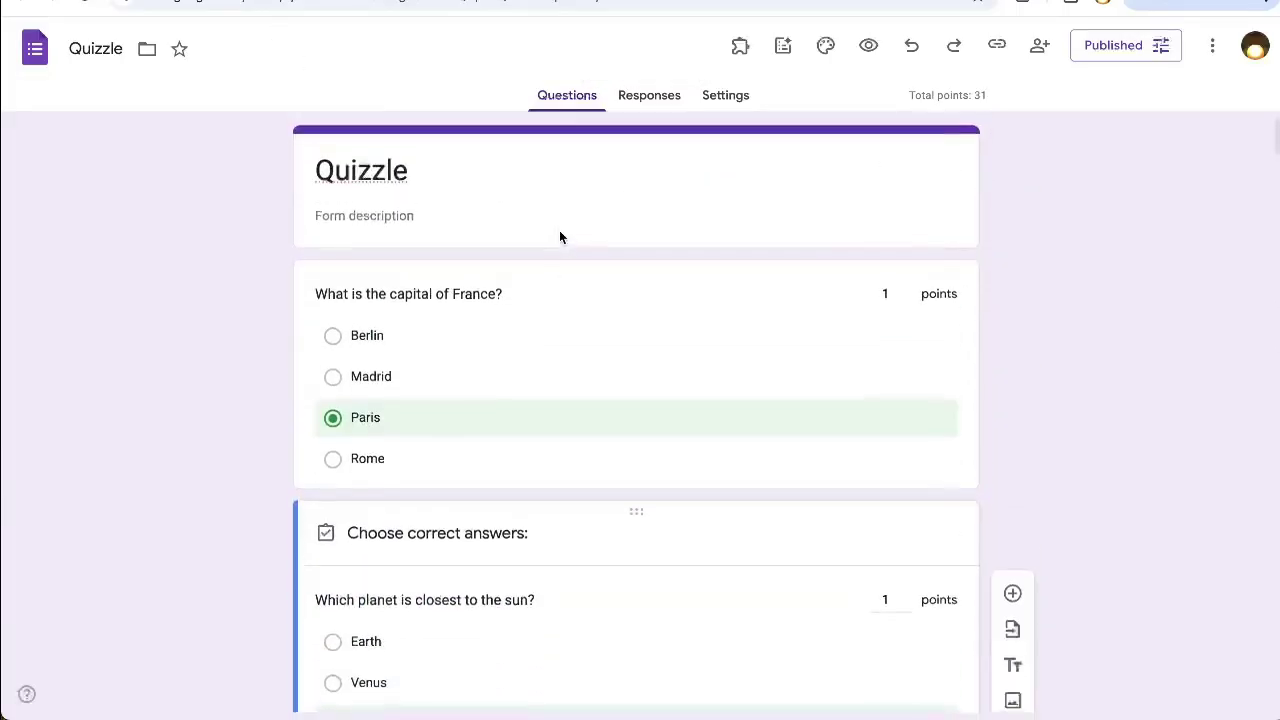
# Check the form's Quizzle title and view its collected responses.
pyautogui.moveTo(400, 167); pyautogui.dragTo(266, 157)
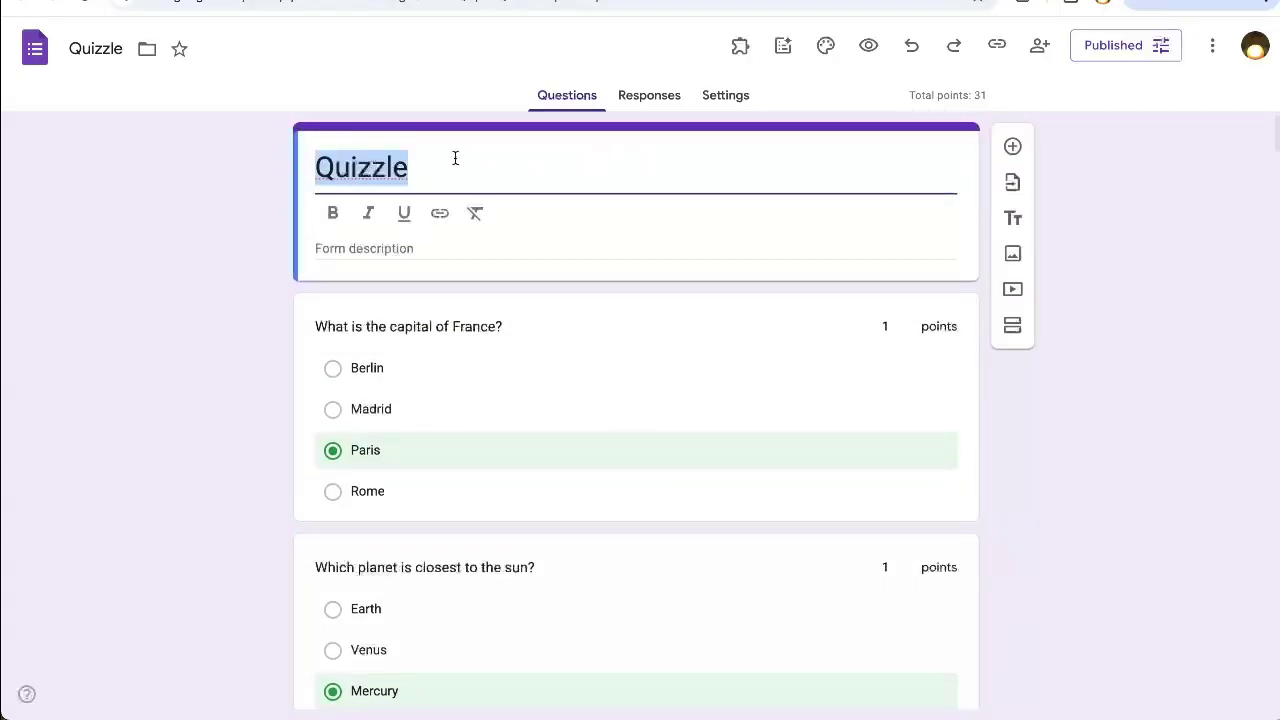
pyautogui.click(650, 98)
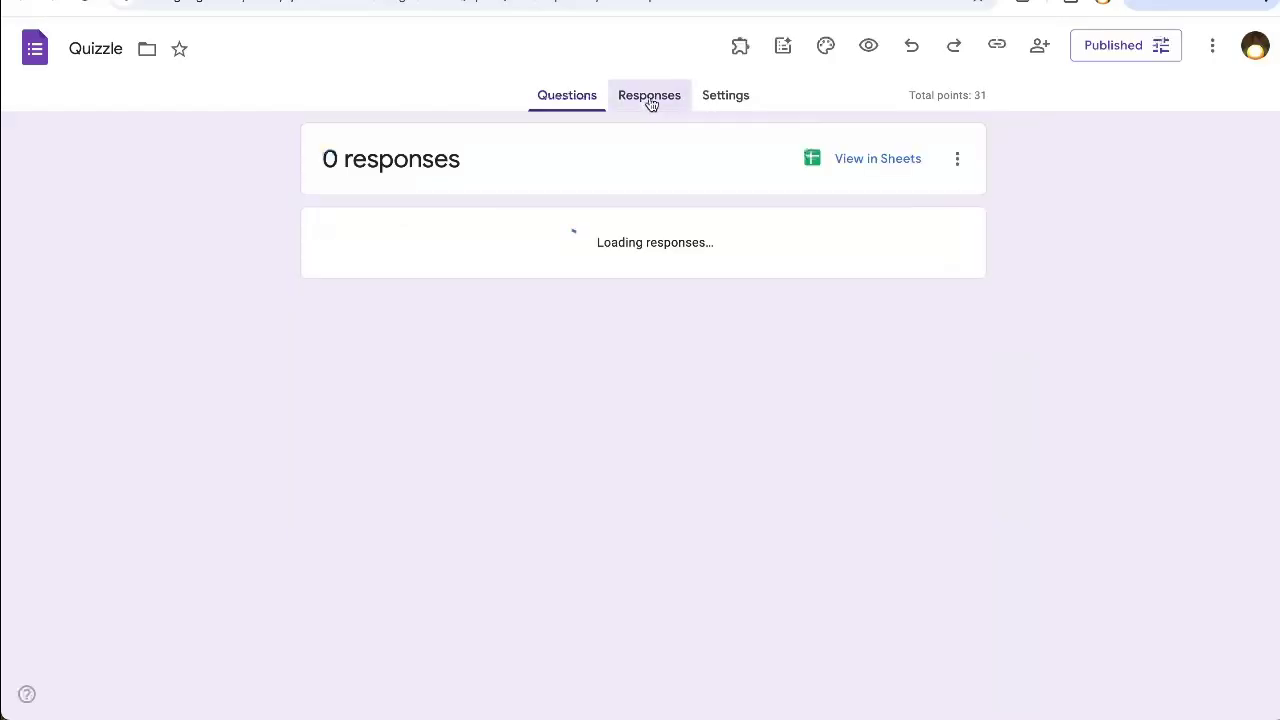
# Return to the I need a Quiz, QUICKLY! spreadsheet, dismiss the Open Quiz dialog and show the question list in Sheet1.
pyautogui.click(270, 2)
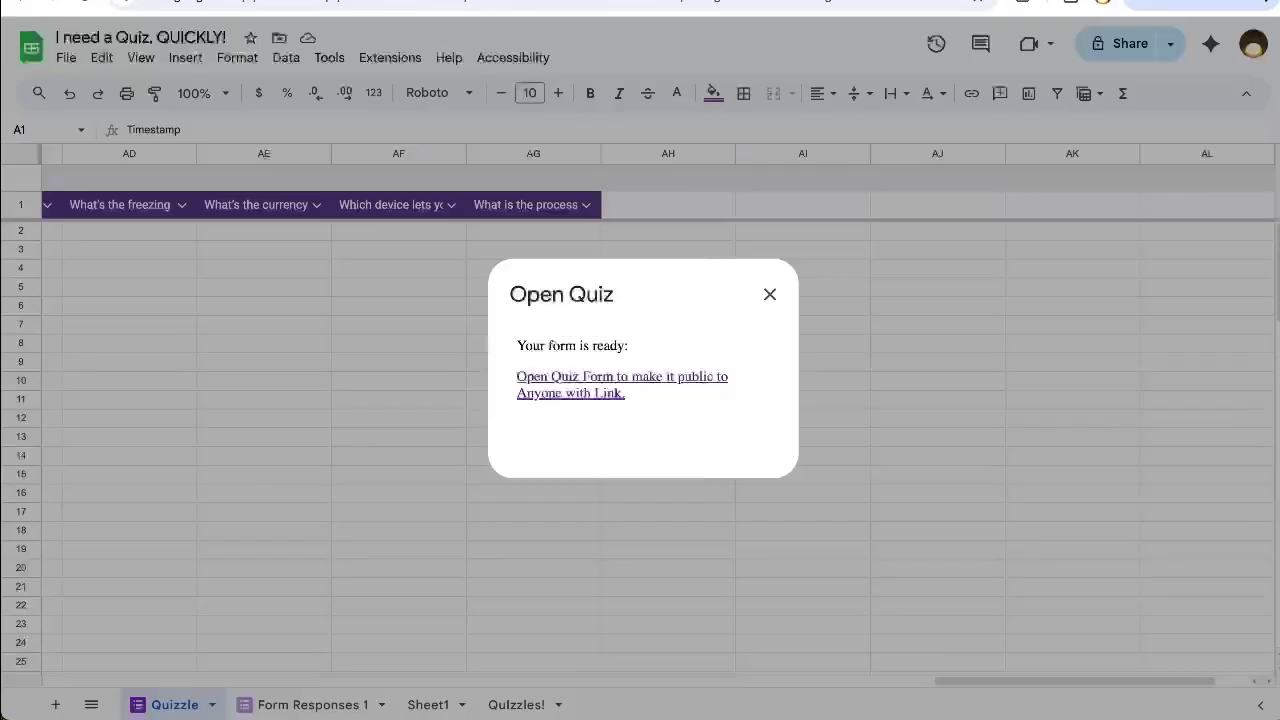
pyautogui.click(769, 294)
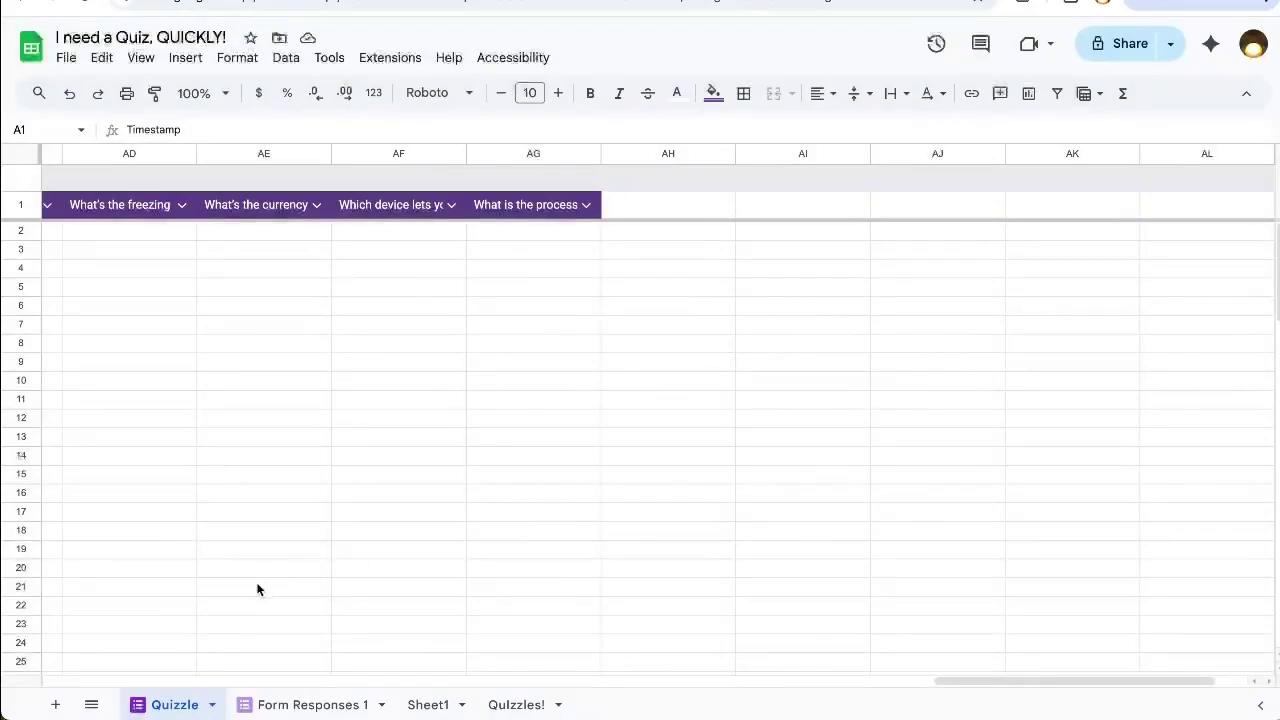
pyautogui.click(428, 704)
pyautogui.click(289, 356)
pyautogui.scroll(5, 289, 359)
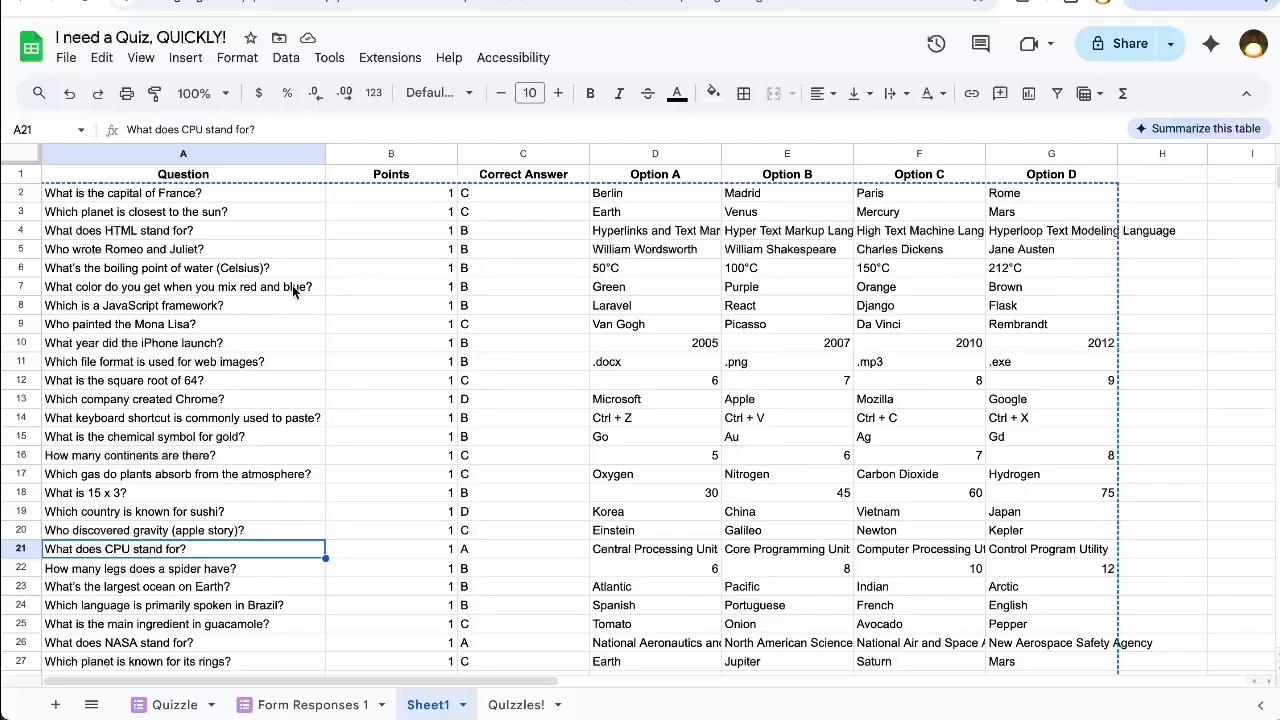
# Review the question, points, correct answer and Option A to D columns of the question list in Sheet1.
pyautogui.click(244, 217)
pyautogui.click(370, 216)
pyautogui.moveTo(370, 216); pyautogui.dragTo(388, 305)
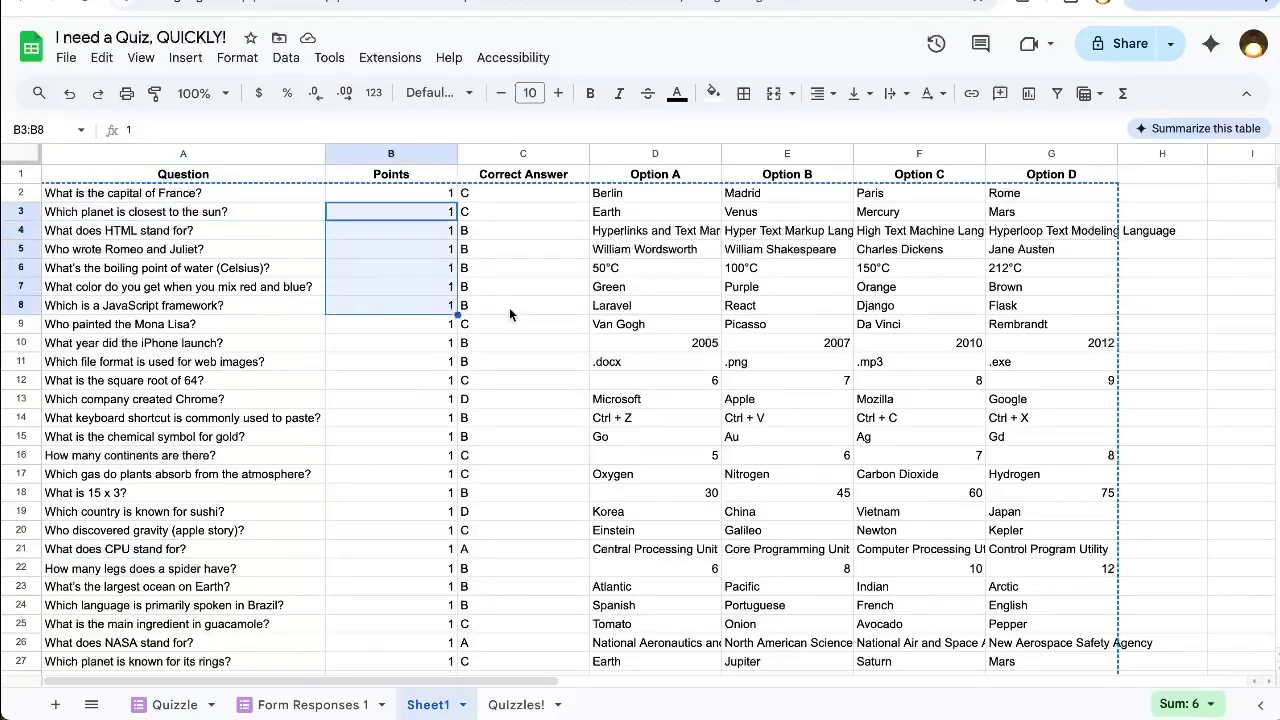
pyautogui.click(531, 293)
pyautogui.moveTo(655, 268); pyautogui.dragTo(996, 492)
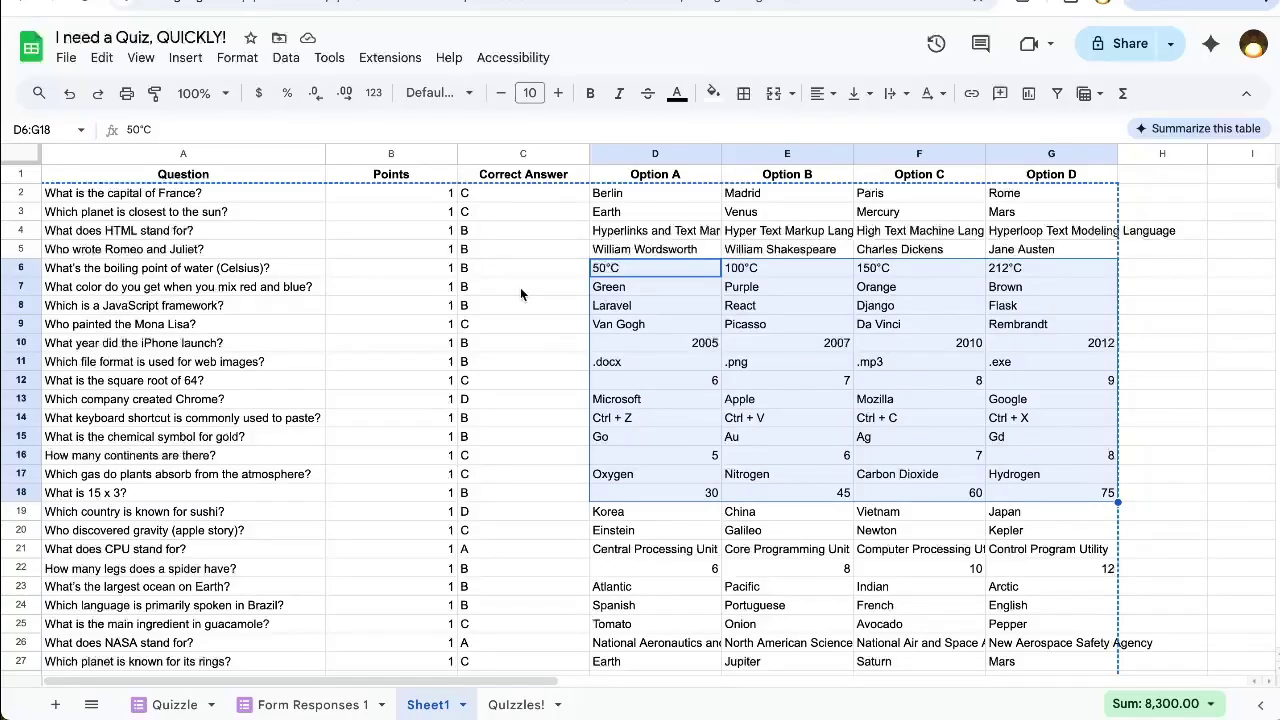